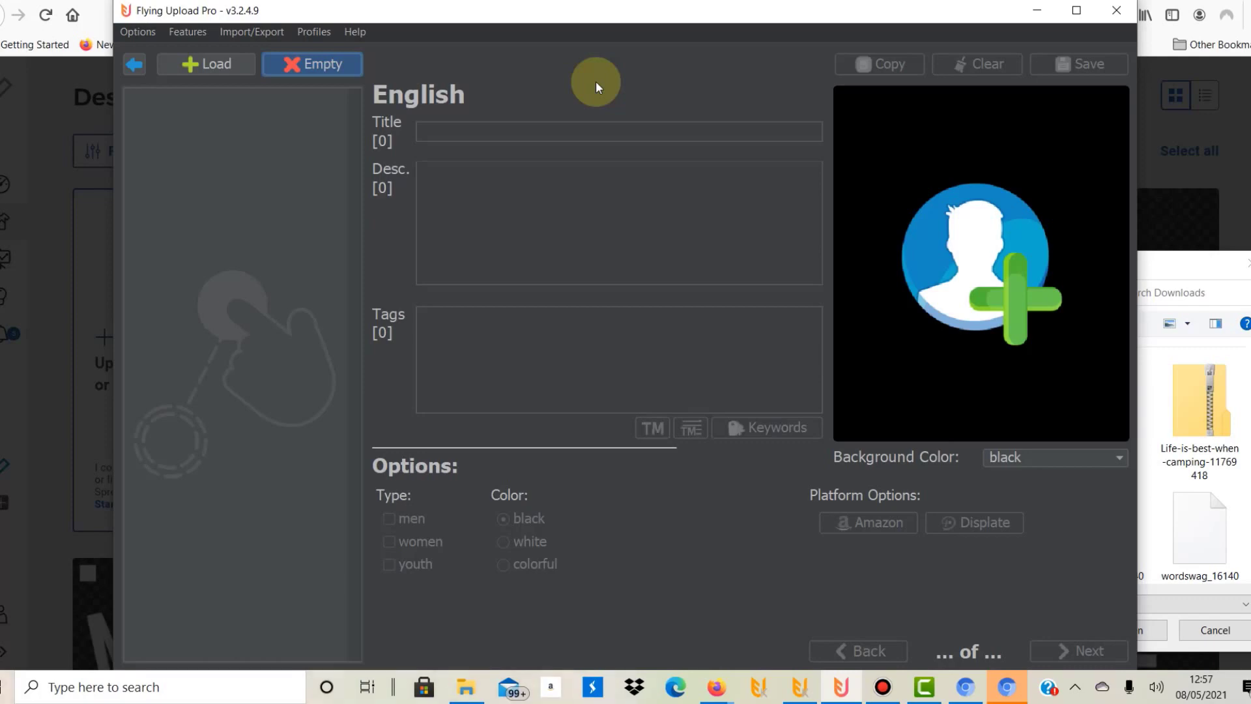
Go back from the empty design editor and open the upload overview of all print-on-demand platforms.
{"action": "left_click", "coordinate": [136, 65]}
{"action": "left_click", "coordinate": [807, 385]}
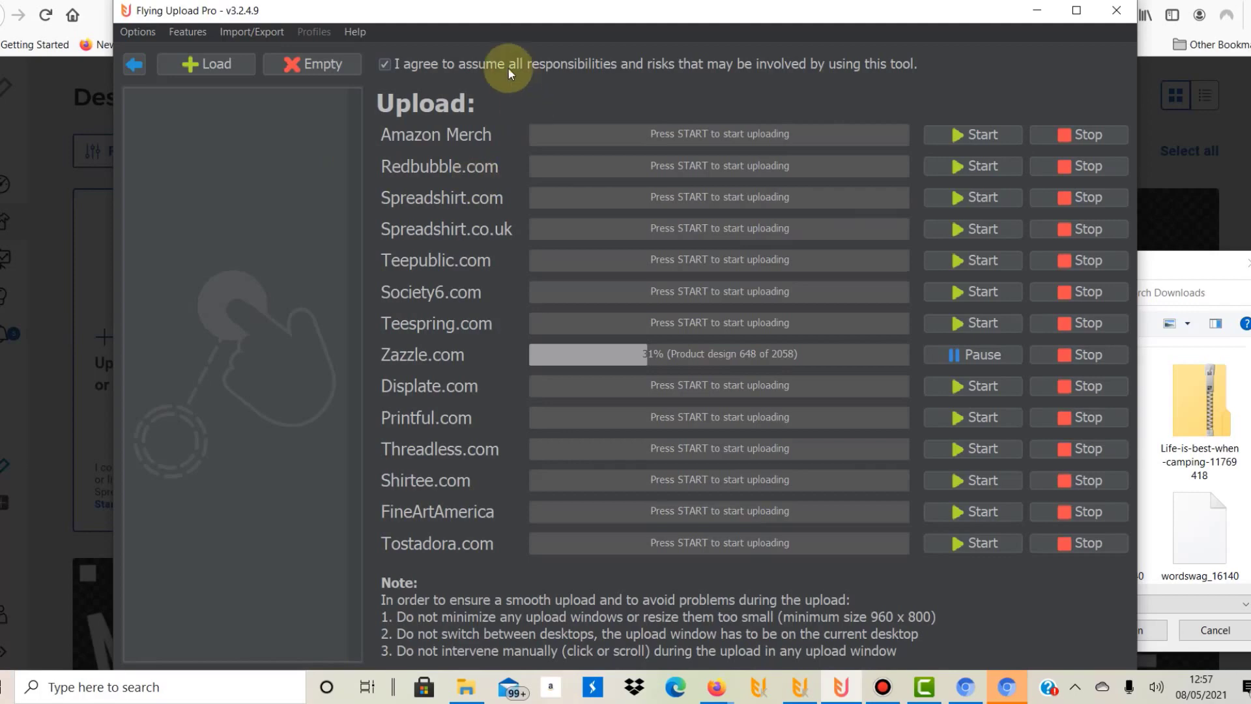
{"action": "left_click_drag", "start_coordinate": [559, 18], "coordinate": [518, 17]}
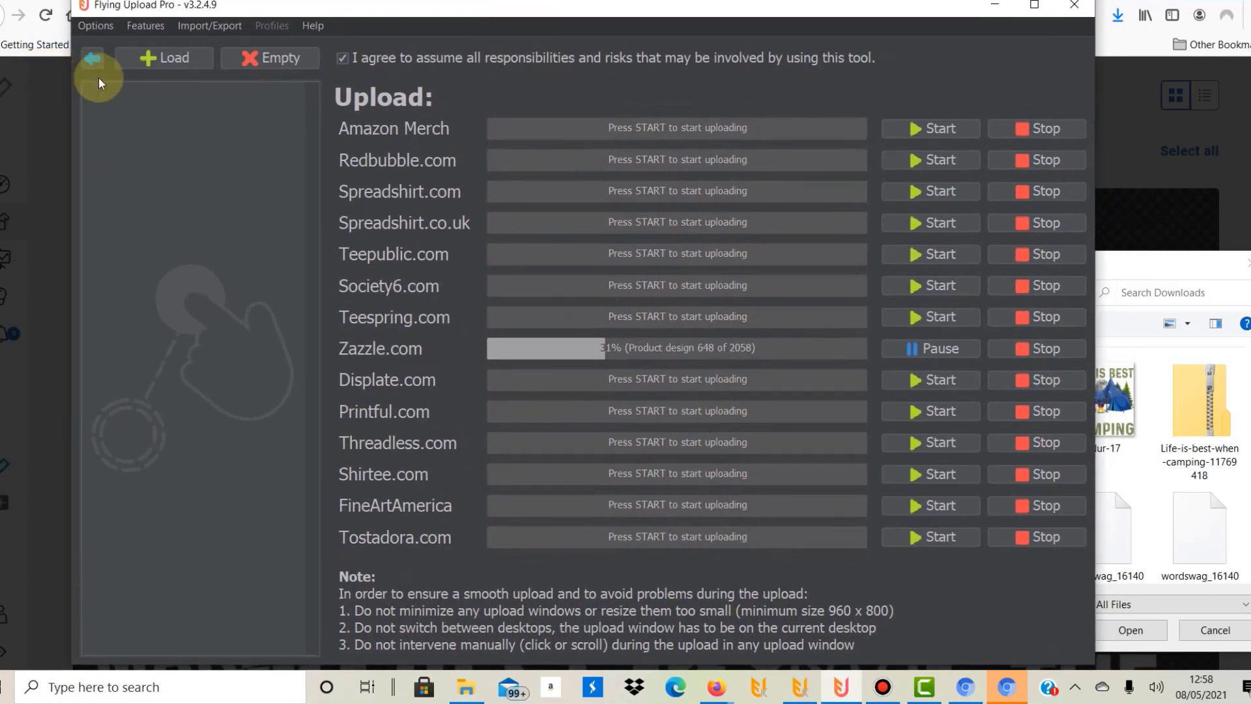
Open the template settings and choose Spreadshirt.co.uk as the POD platform.
{"action": "left_click", "coordinate": [99, 29]}
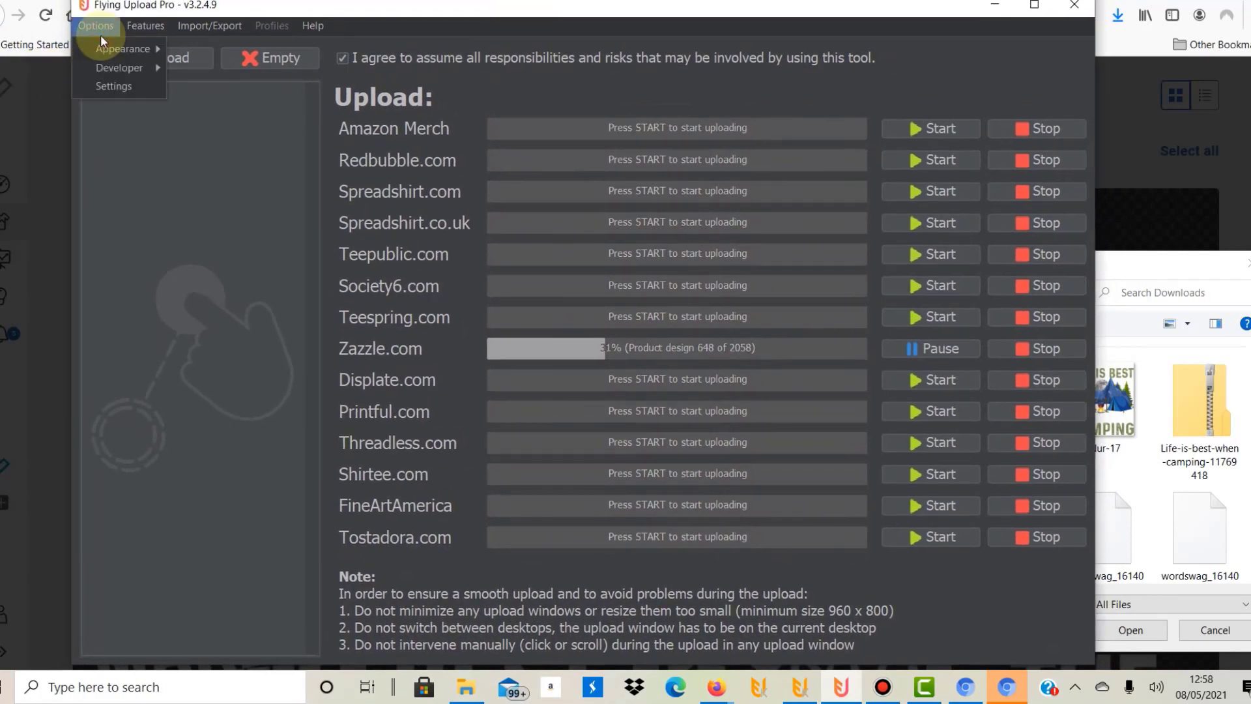
{"action": "left_click", "coordinate": [104, 86]}
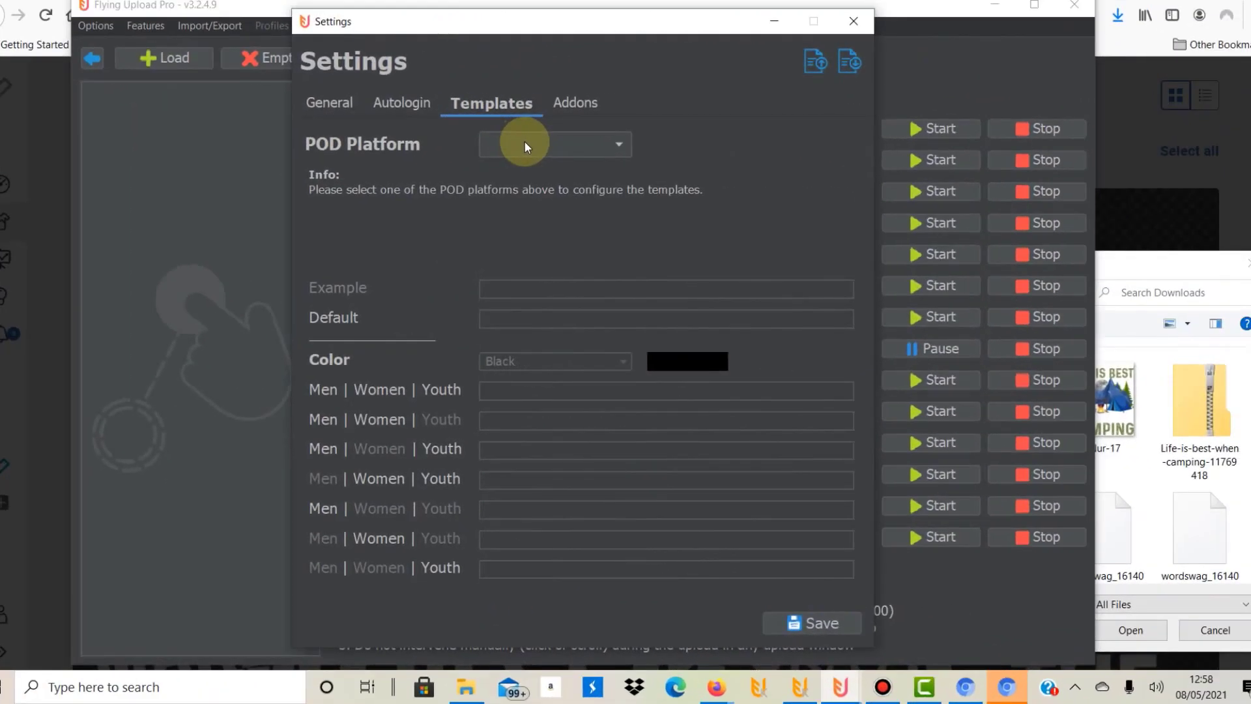
{"action": "left_click", "coordinate": [527, 147]}
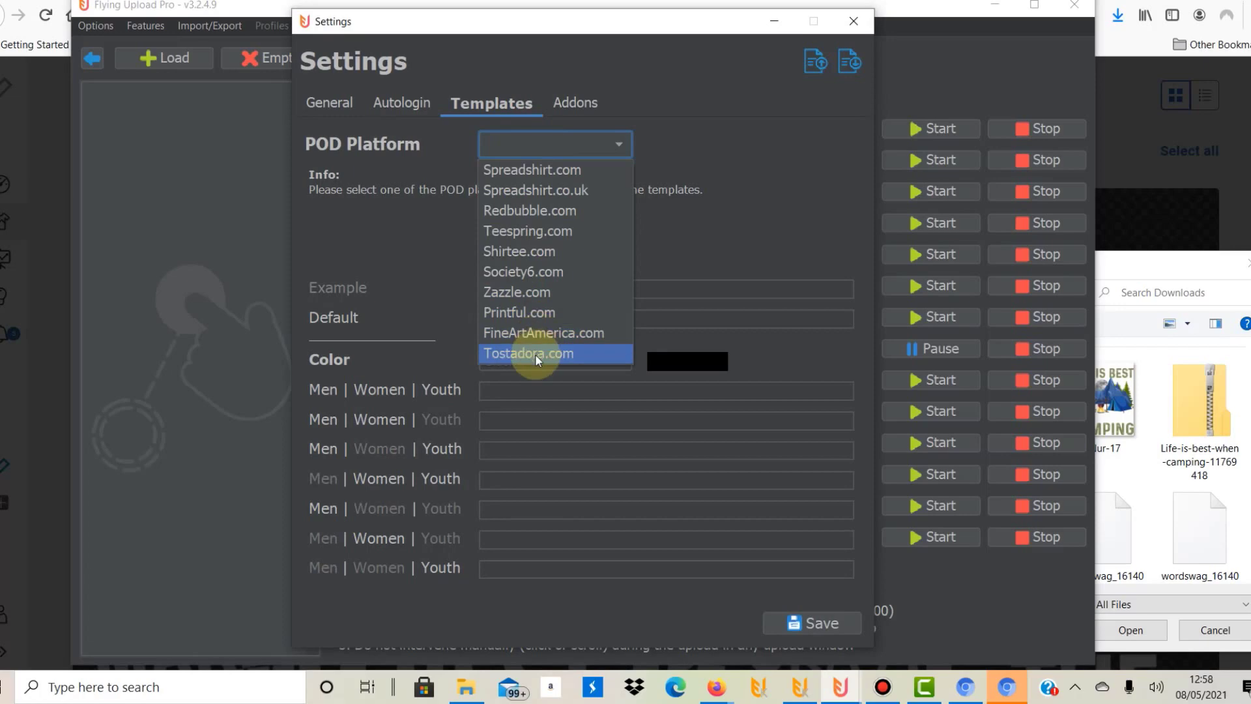
{"action": "left_click", "coordinate": [556, 194]}
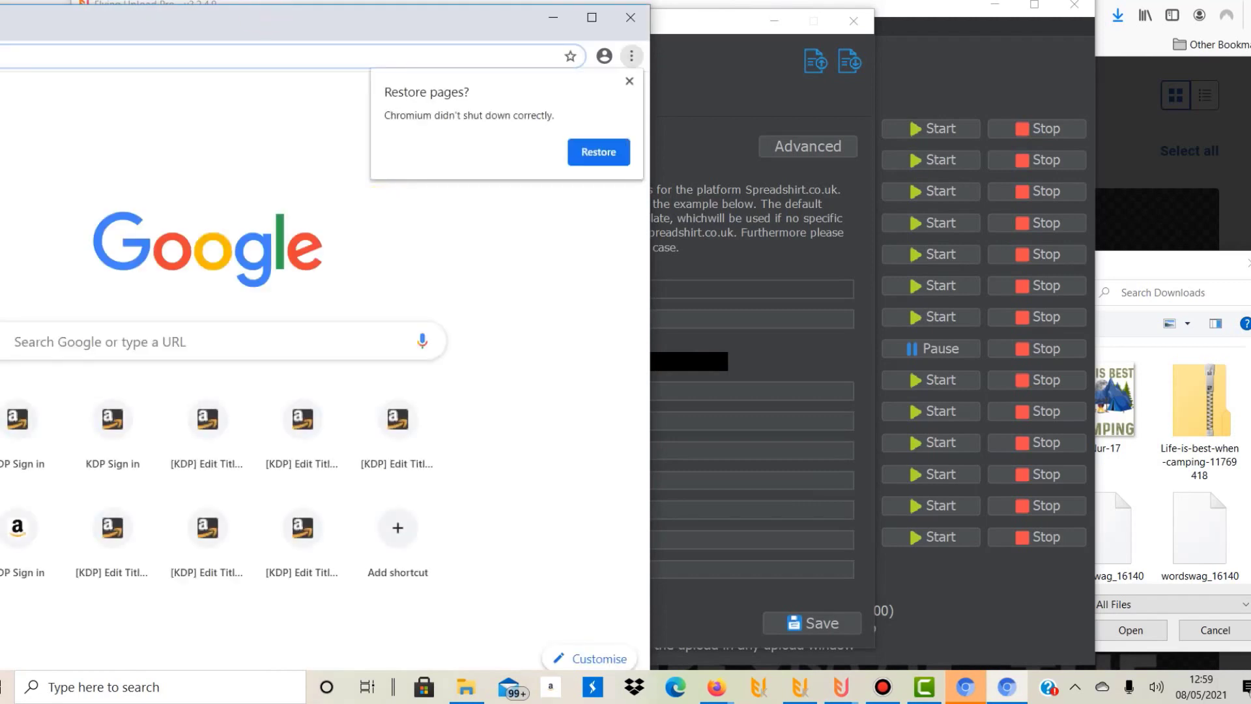
Switch to the Spreadshirt designs page in Firefox and choose the Nur-17 design from Downloads for upload.
{"action": "left_click", "coordinate": [553, 18]}
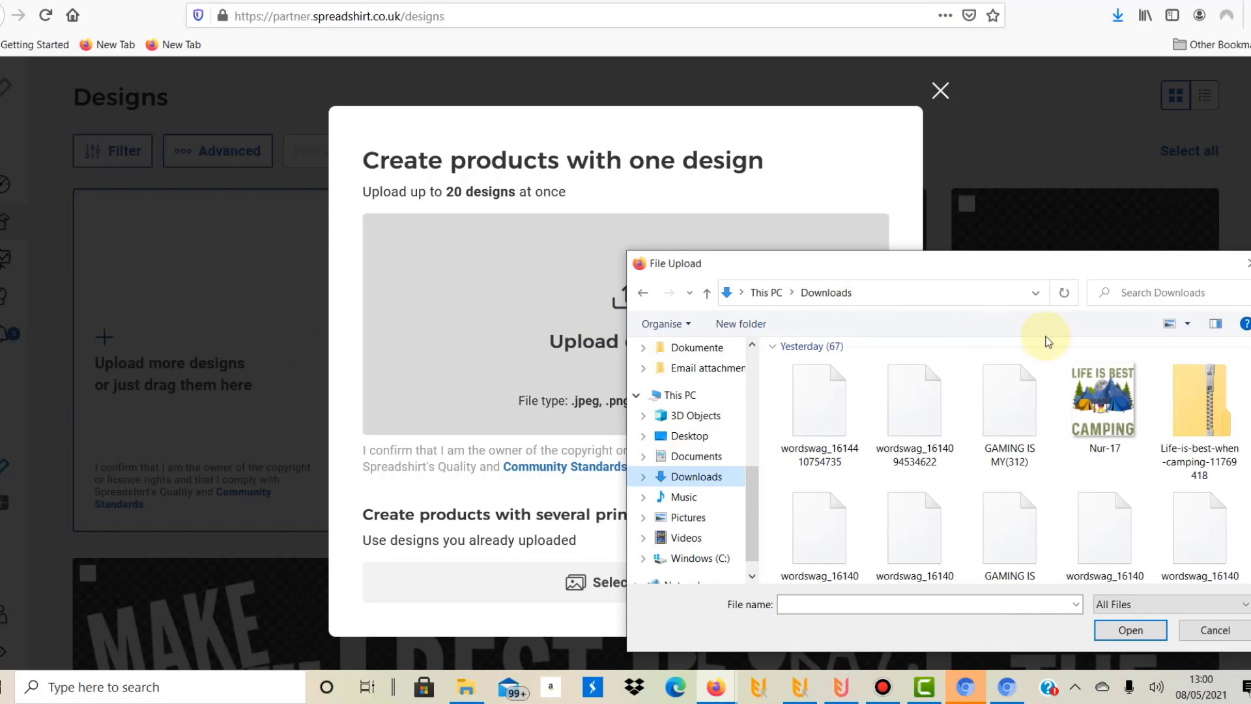
{"action": "left_click", "coordinate": [1110, 417]}
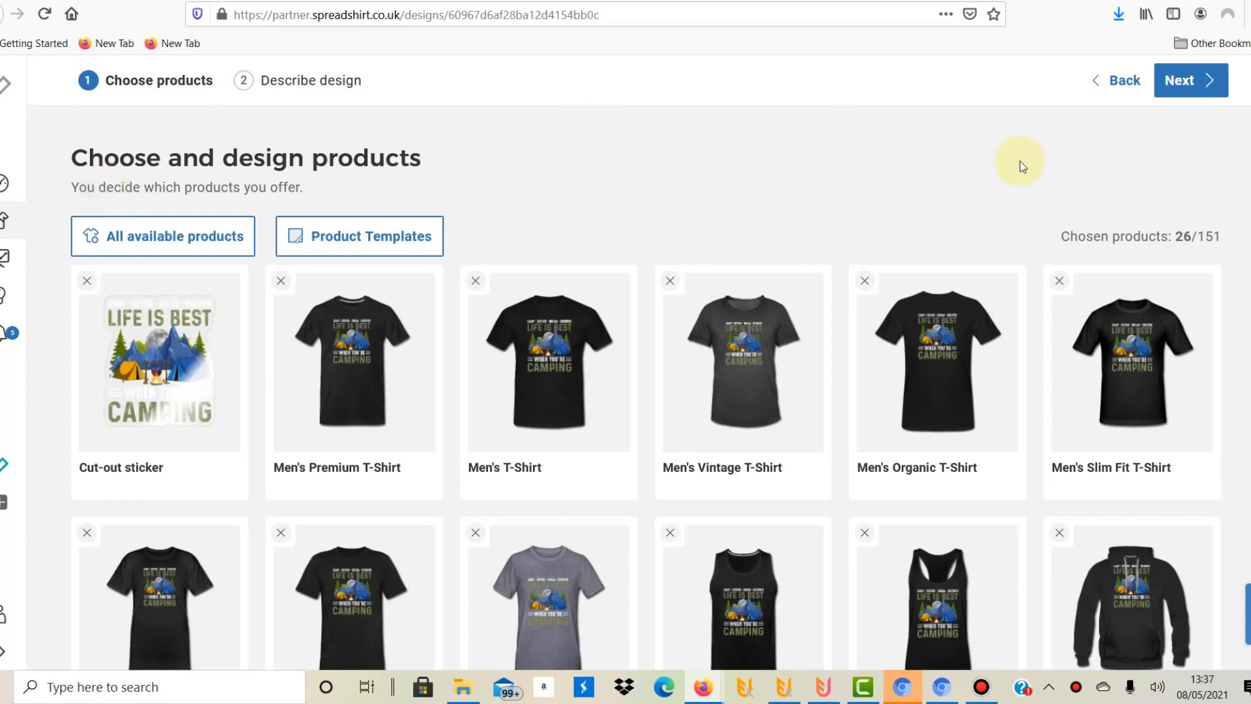
Open all available products and examine the colour options of the Men's Premium T-Shirt, Men's T-Shirt and other men's shirts.
{"action": "left_click", "coordinate": [173, 237]}
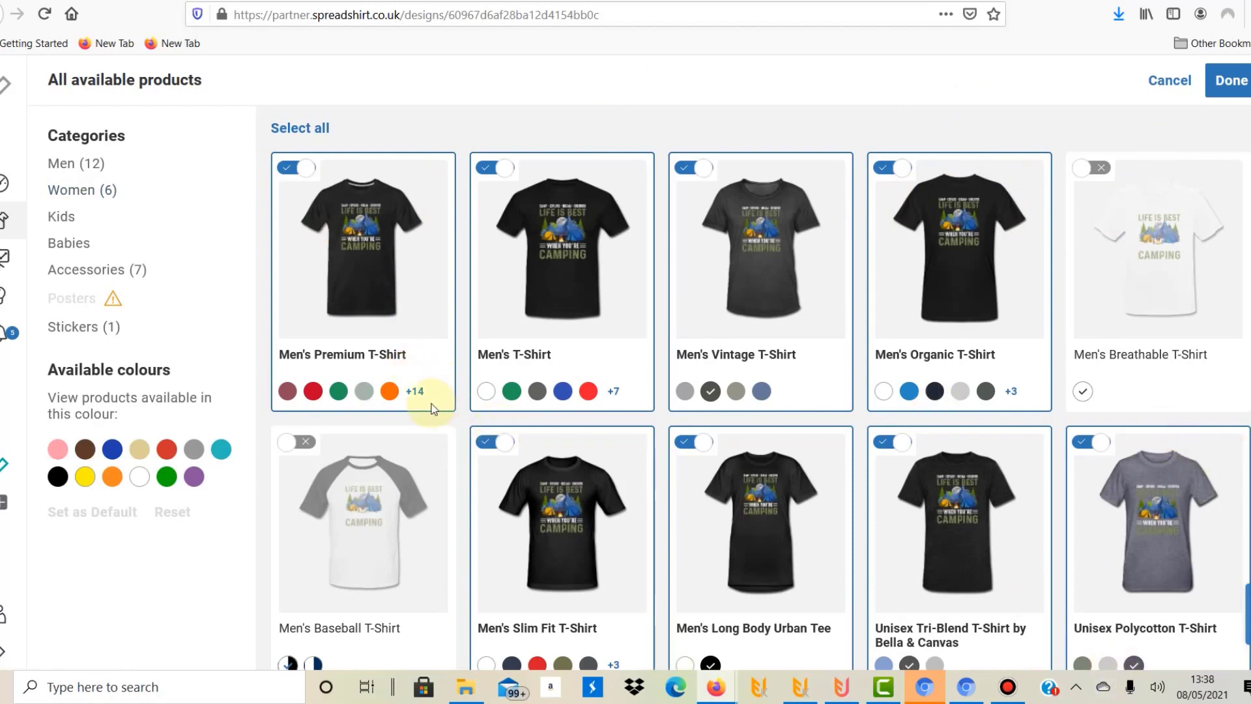
{"action": "left_click", "coordinate": [414, 390]}
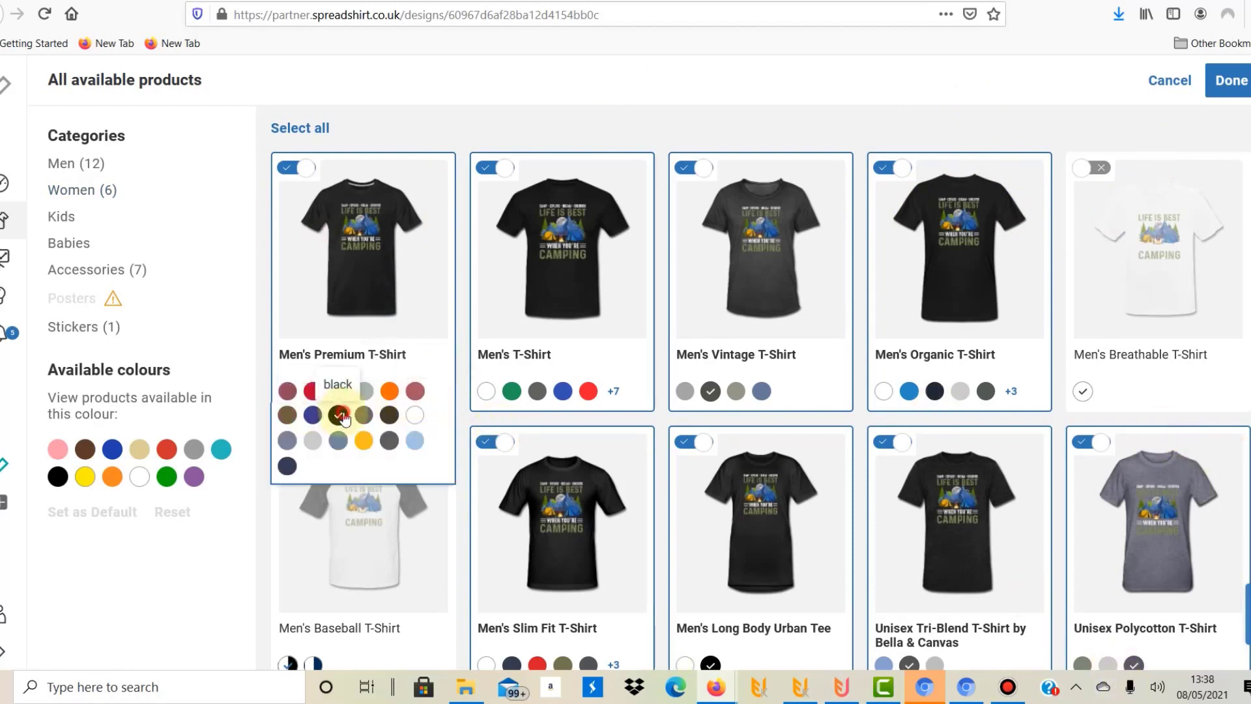
{"action": "left_click", "coordinate": [622, 395]}
{"action": "left_click", "coordinate": [619, 393]}
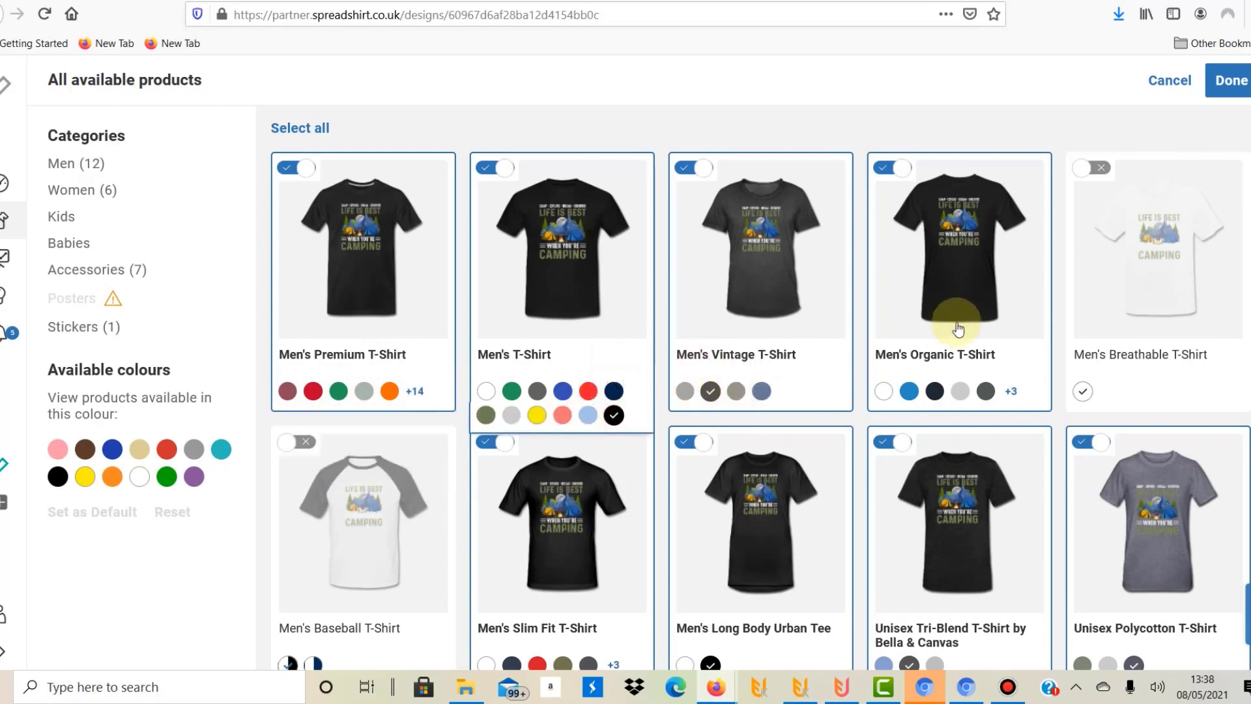
{"action": "scroll", "coordinate": [756, 391], "scroll_direction": "down", "scroll_amount": 5}
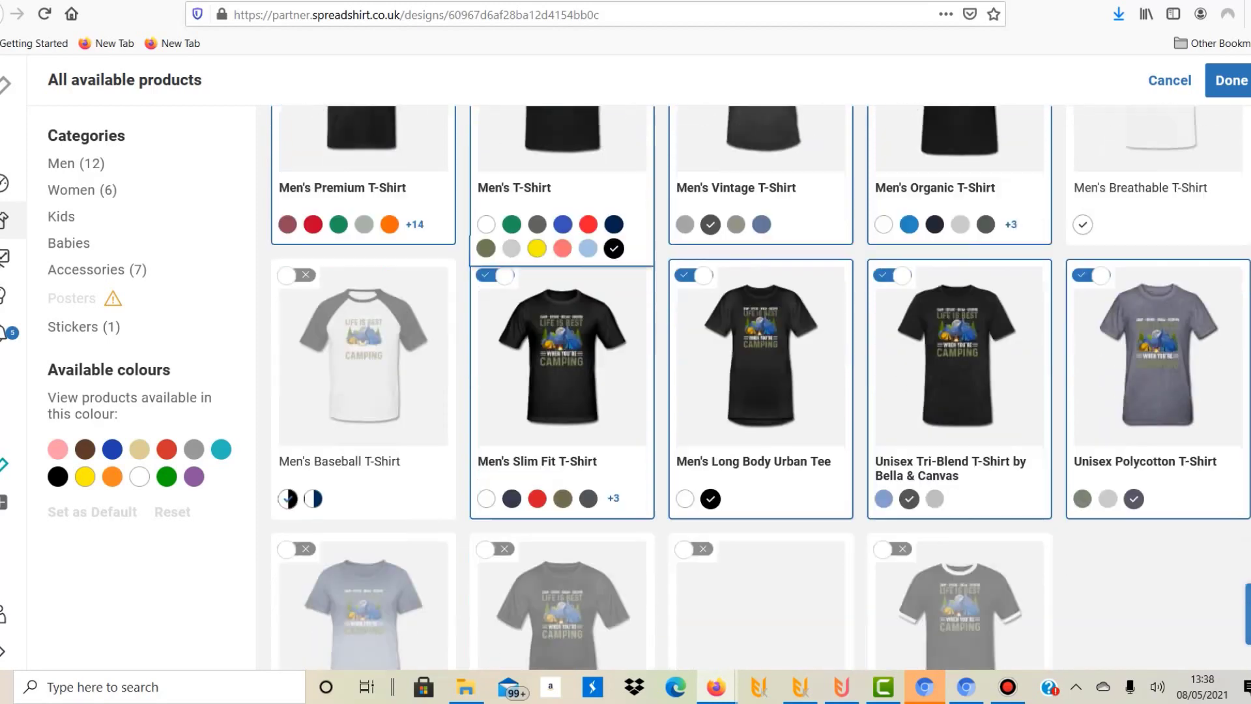
{"action": "scroll", "coordinate": [756, 391], "scroll_direction": "up", "scroll_amount": 5}
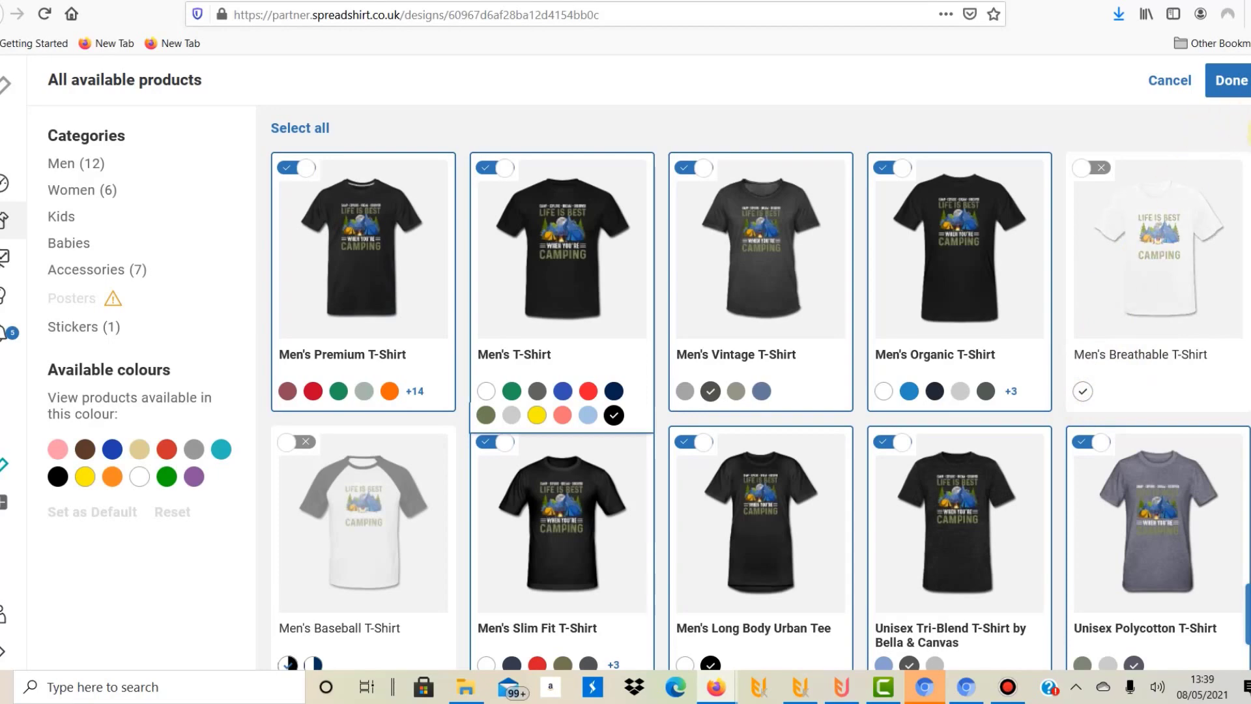
{"action": "scroll", "coordinate": [760, 391], "scroll_direction": "down", "scroll_amount": 8}
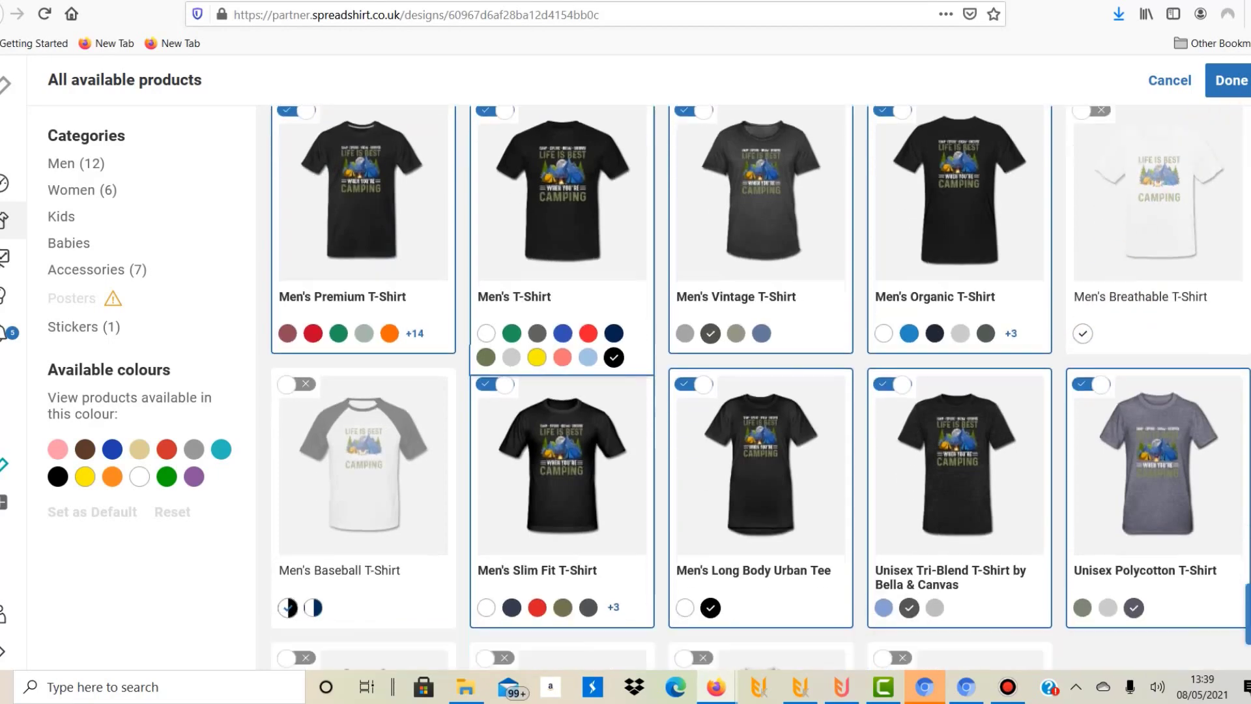
{"action": "scroll", "coordinate": [760, 391], "scroll_direction": "up", "scroll_amount": 4}
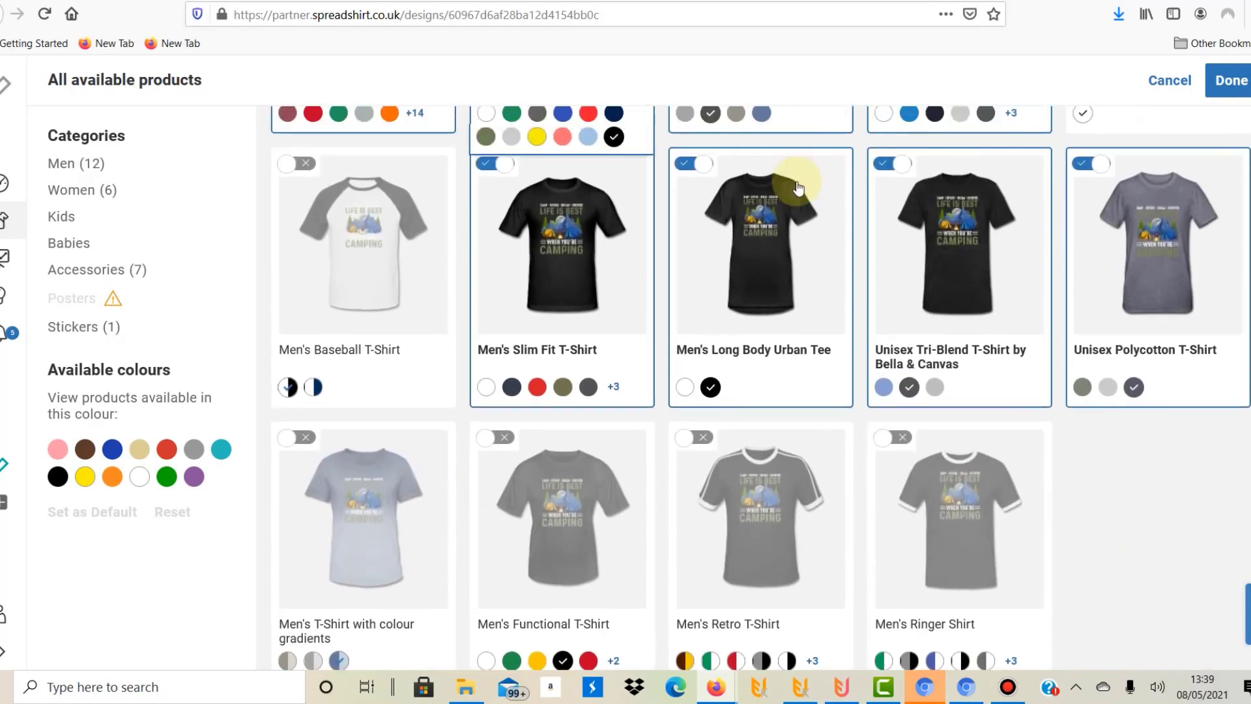
Set the Men's Slim Fit T-Shirt to navy and the Men's Premium Tank Top to dark grey, and accept the product selection.
{"action": "left_click", "coordinate": [511, 386]}
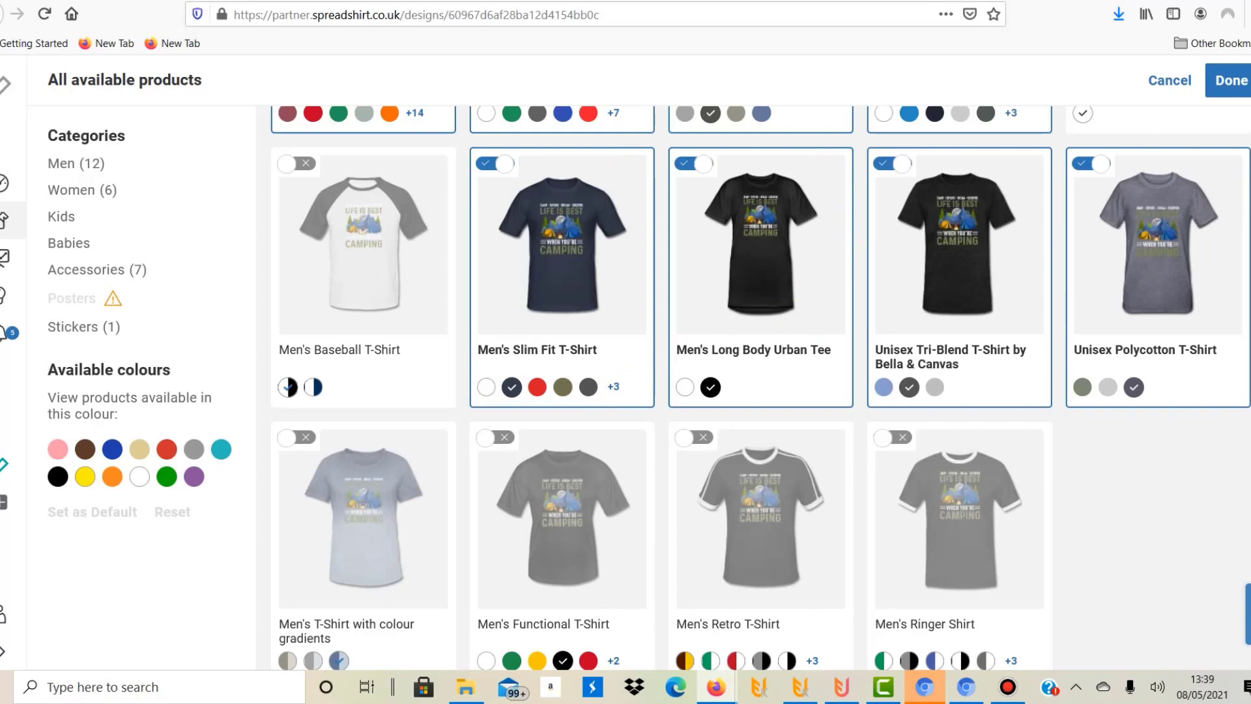
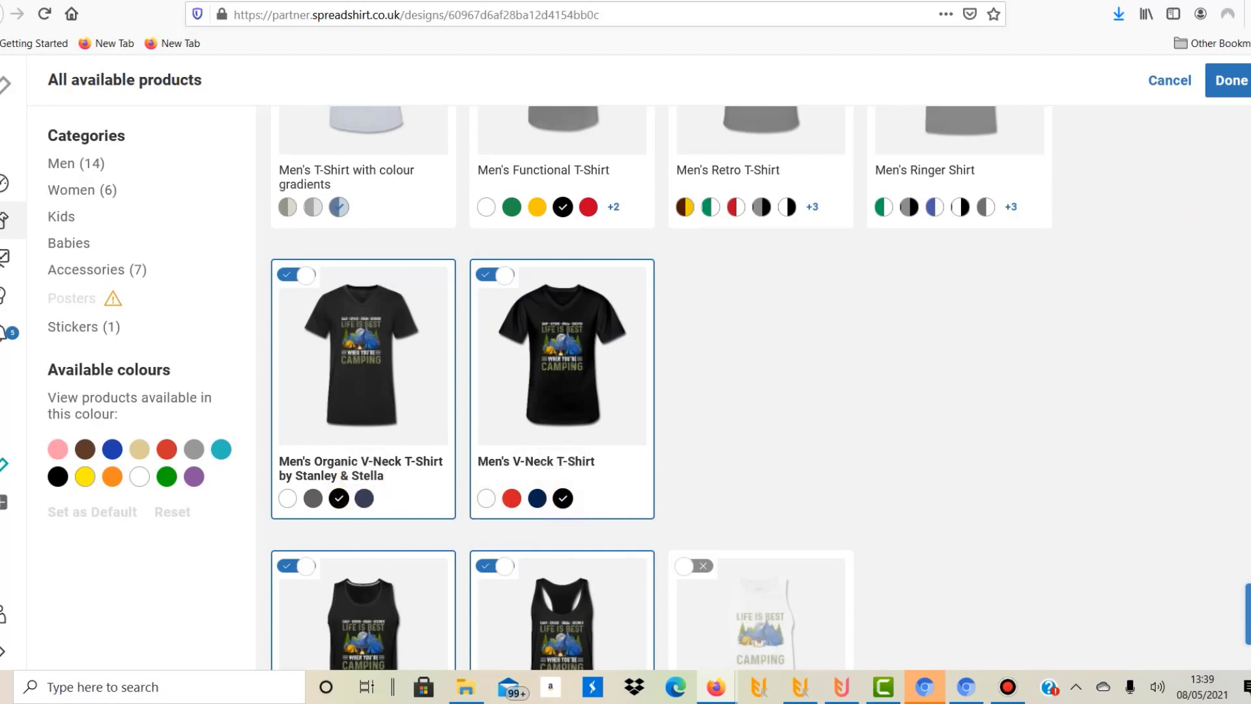
{"action": "scroll", "coordinate": [660, 388], "scroll_direction": "down", "scroll_amount": 5}
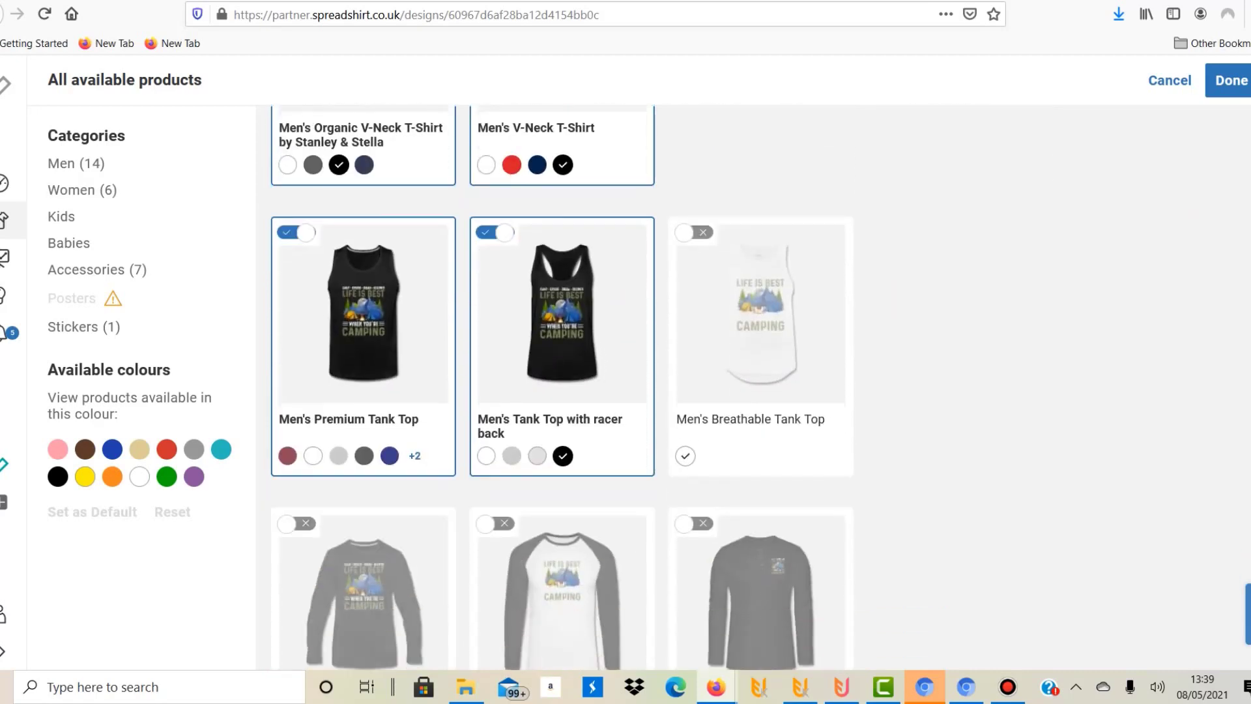
{"action": "left_click", "coordinate": [389, 457]}
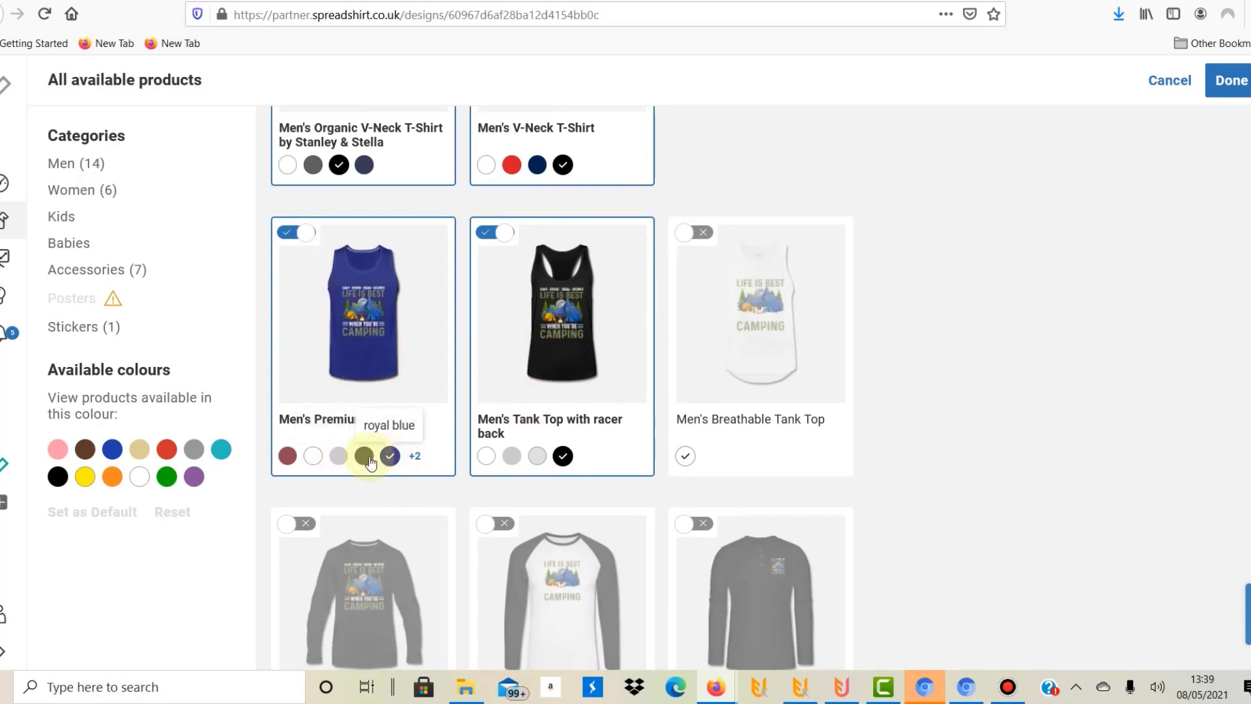
{"action": "left_click", "coordinate": [364, 456]}
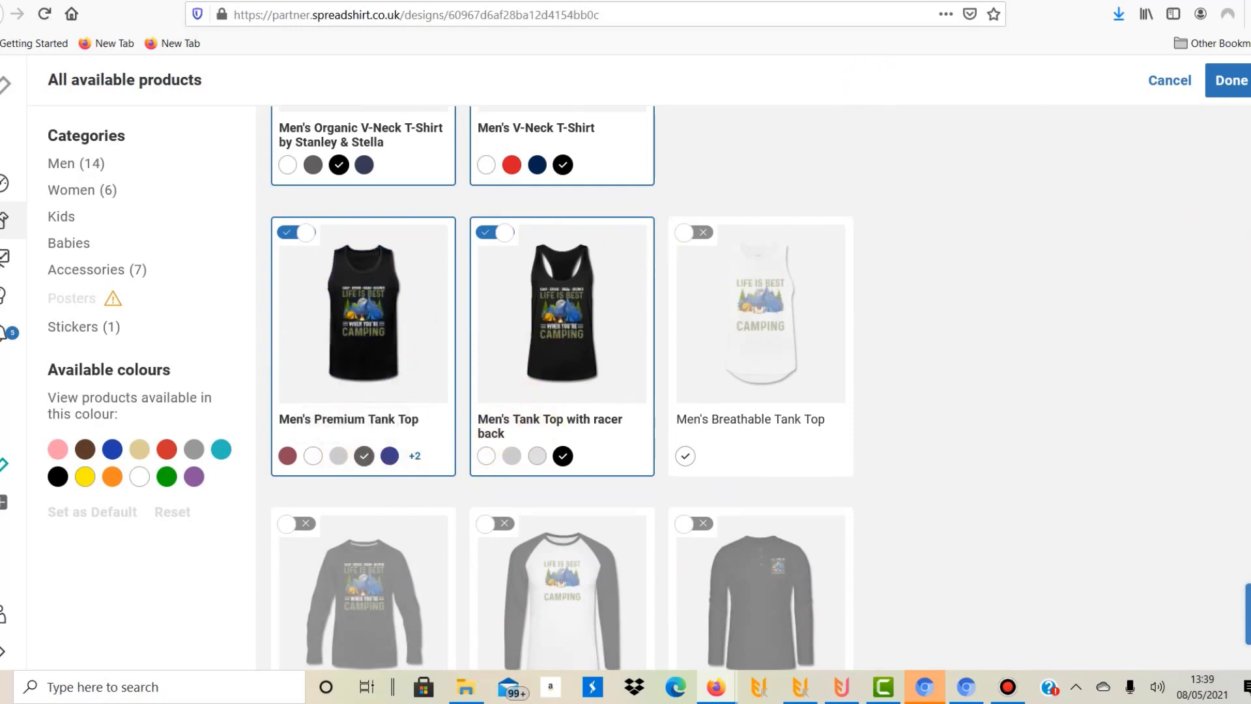
{"action": "left_click", "coordinate": [1230, 80]}
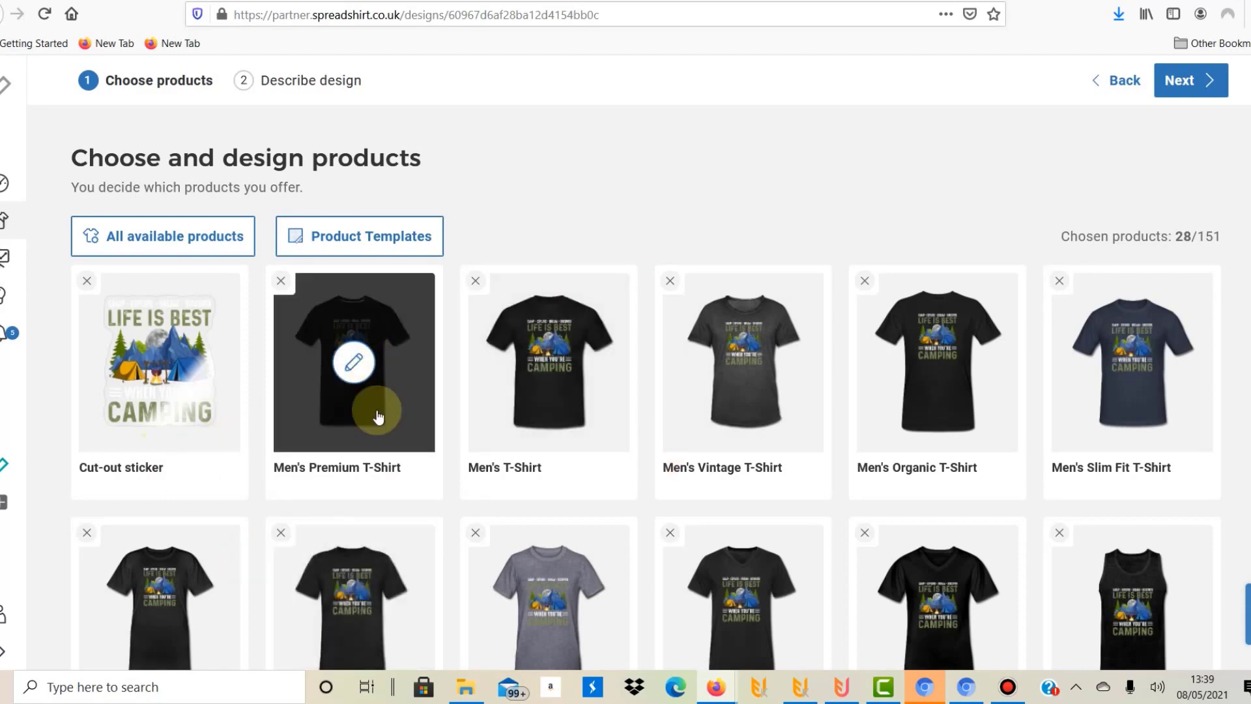
Open the Men's Premium T-Shirt for adjustment and enlarge its front design to about 94%.
{"action": "left_click", "coordinate": [352, 365]}
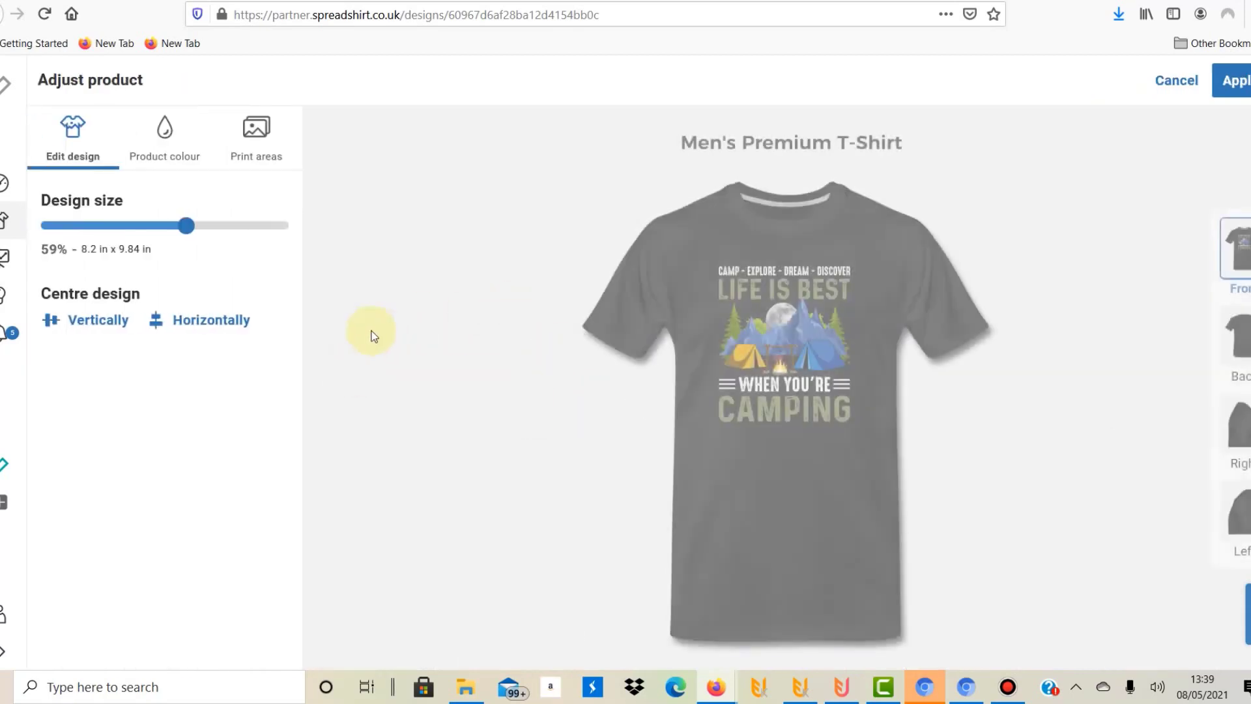
{"action": "left_click_drag", "start_coordinate": [188, 234], "coordinate": [267, 260]}
{"action": "left_click_drag", "start_coordinate": [776, 369], "coordinate": [778, 394]}
{"action": "left_click", "coordinate": [502, 405]}
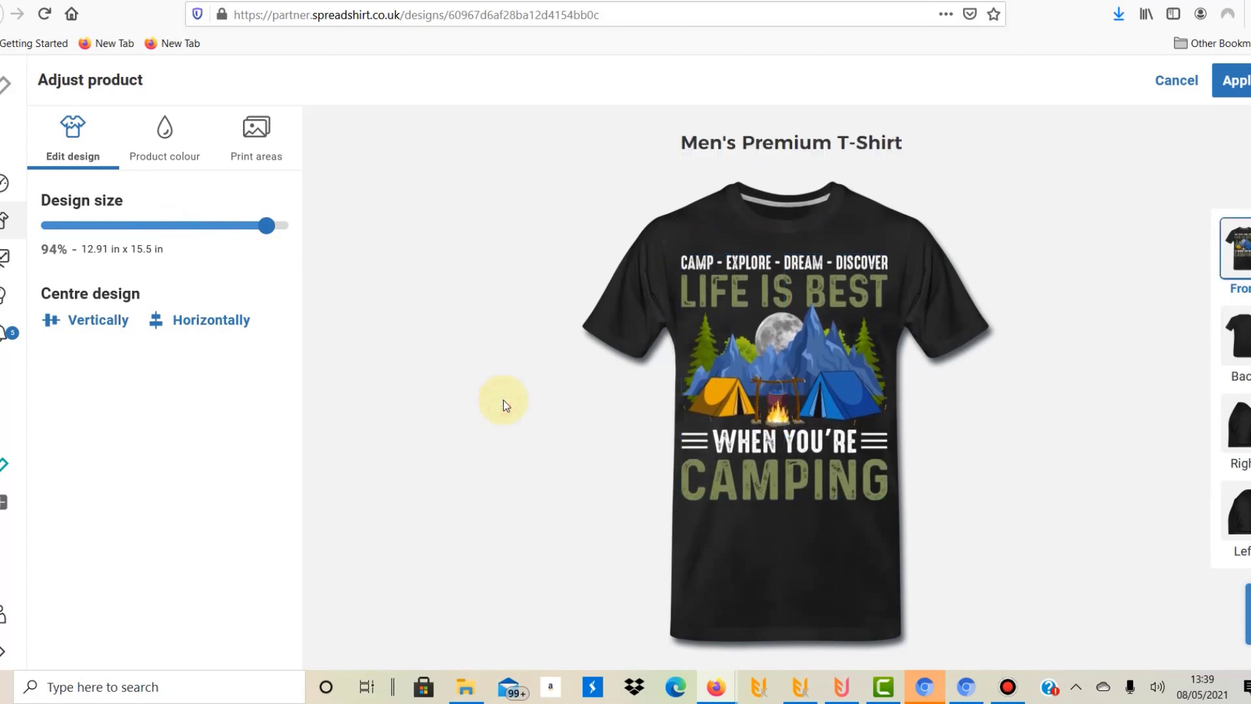
Resize the front design on the Men's Premium T-Shirt to about 76%, shift it slightly upward and apply the adjustment.
{"action": "left_click", "coordinate": [797, 381]}
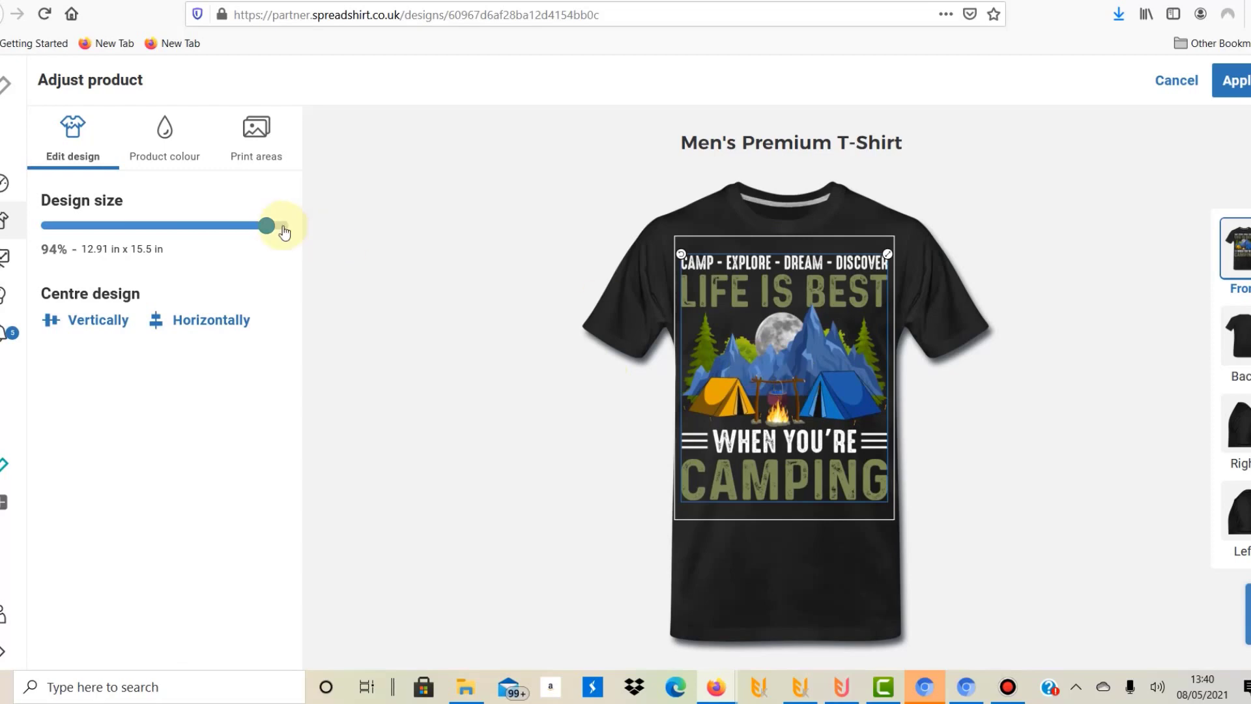
{"action": "left_click_drag", "start_coordinate": [272, 233], "coordinate": [124, 233]}
{"action": "left_click", "coordinate": [190, 238]}
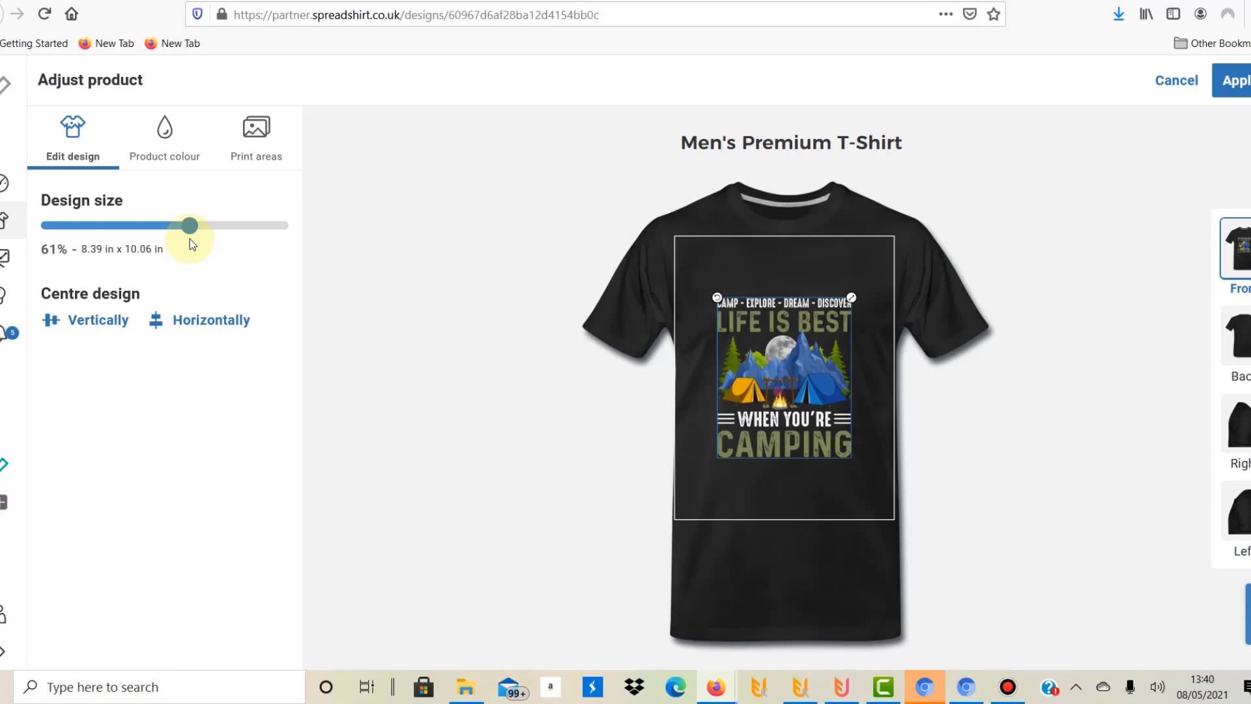
{"action": "left_click_drag", "start_coordinate": [189, 239], "coordinate": [228, 257]}
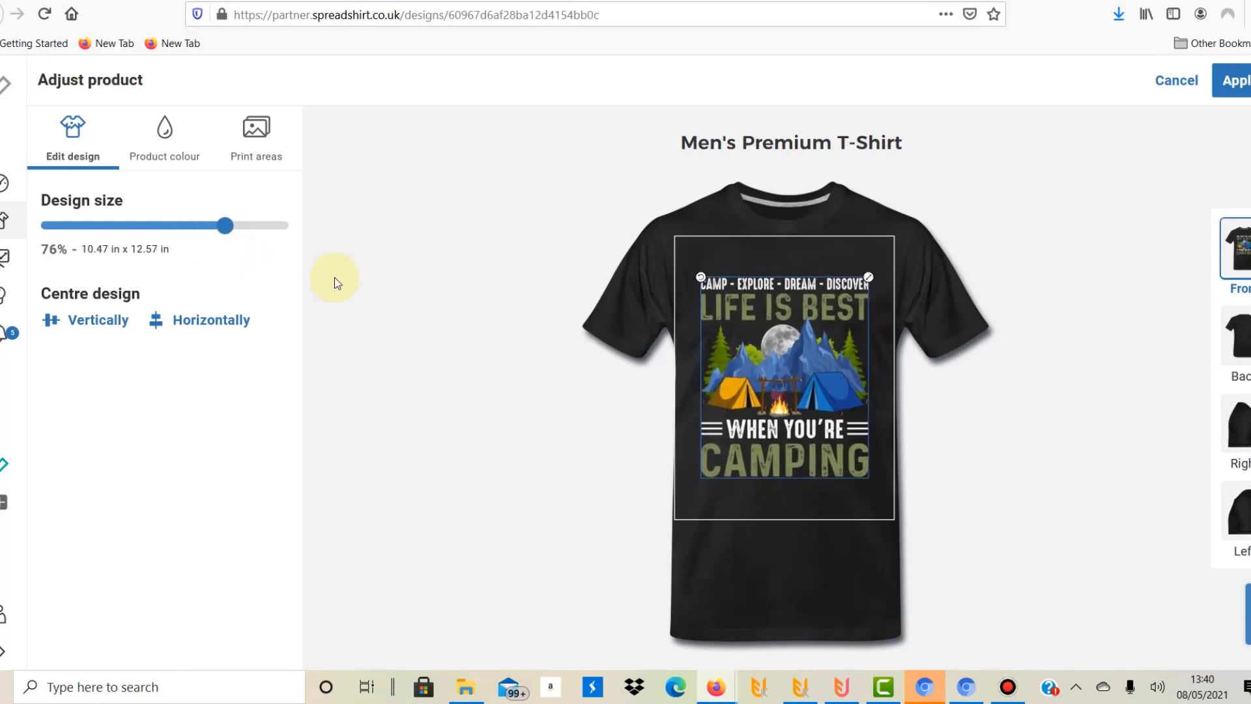
{"action": "left_click_drag", "start_coordinate": [769, 393], "coordinate": [769, 382]}
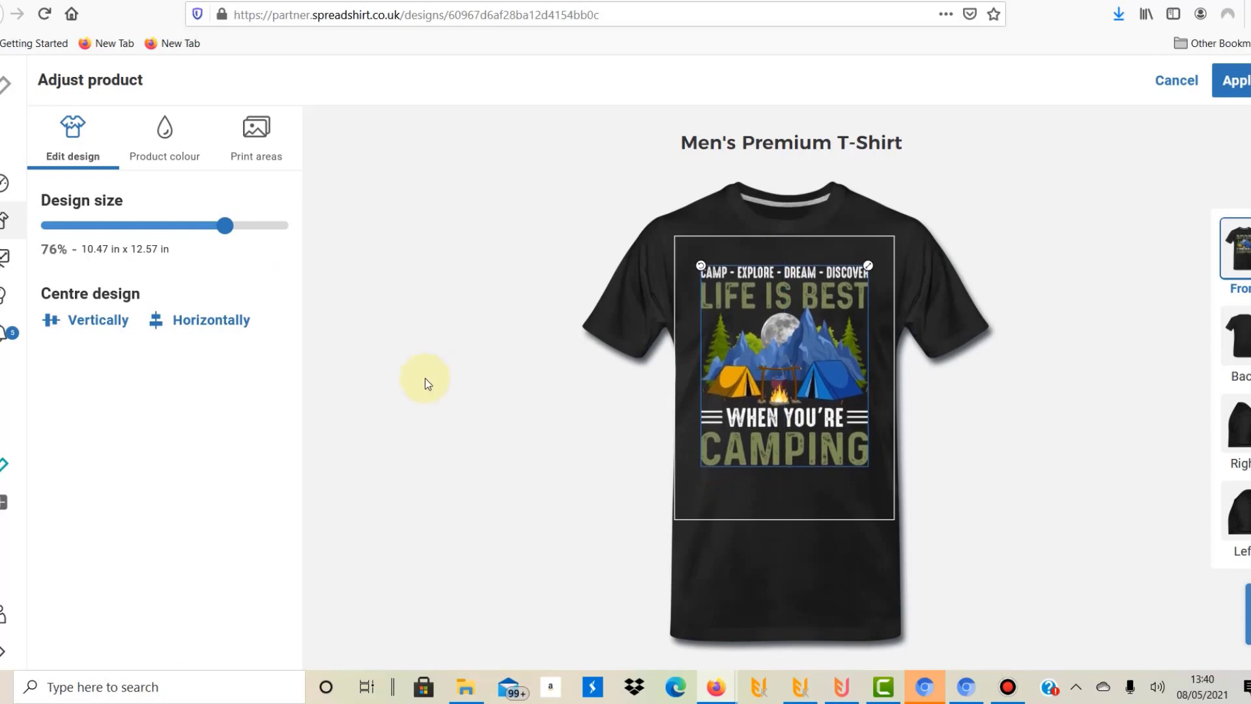
{"action": "mouse_move", "coordinate": [798, 370]}
{"action": "left_mouse_down"}
{"action": "mouse_move", "coordinate": [798, 382]}
{"action": "mouse_move", "coordinate": [799, 361]}
{"action": "left_mouse_up"}
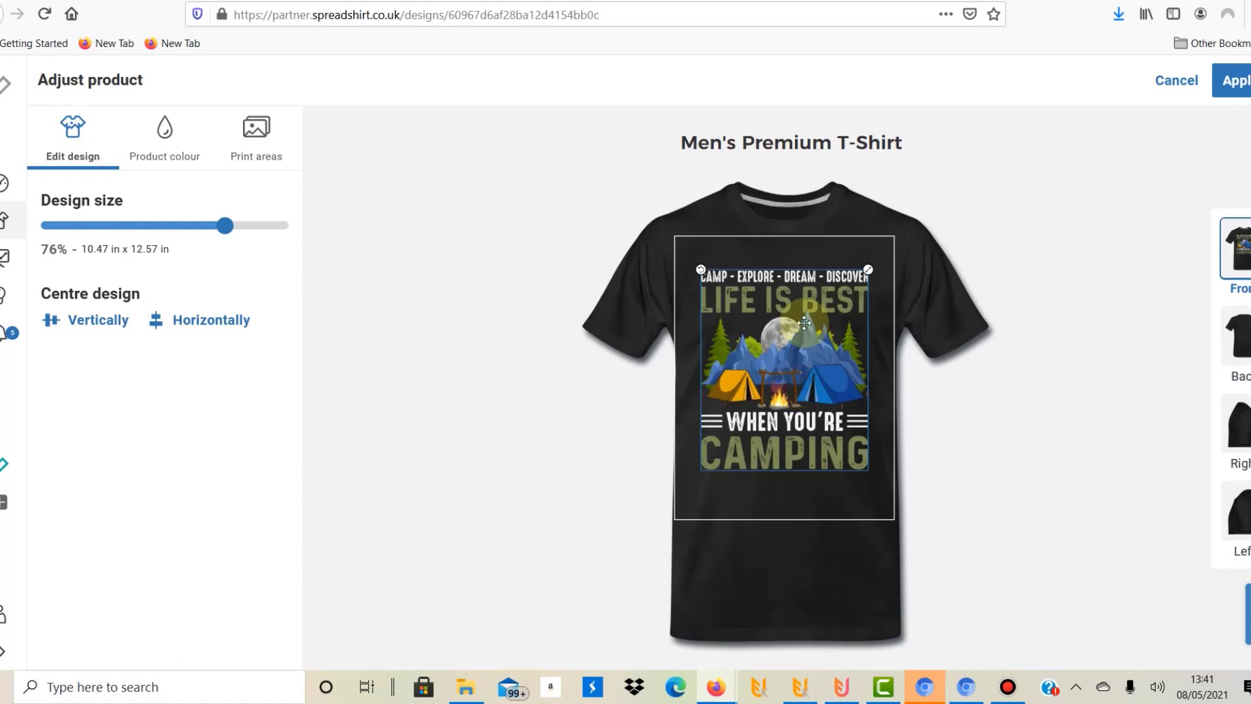
{"action": "left_click", "coordinate": [1236, 86]}
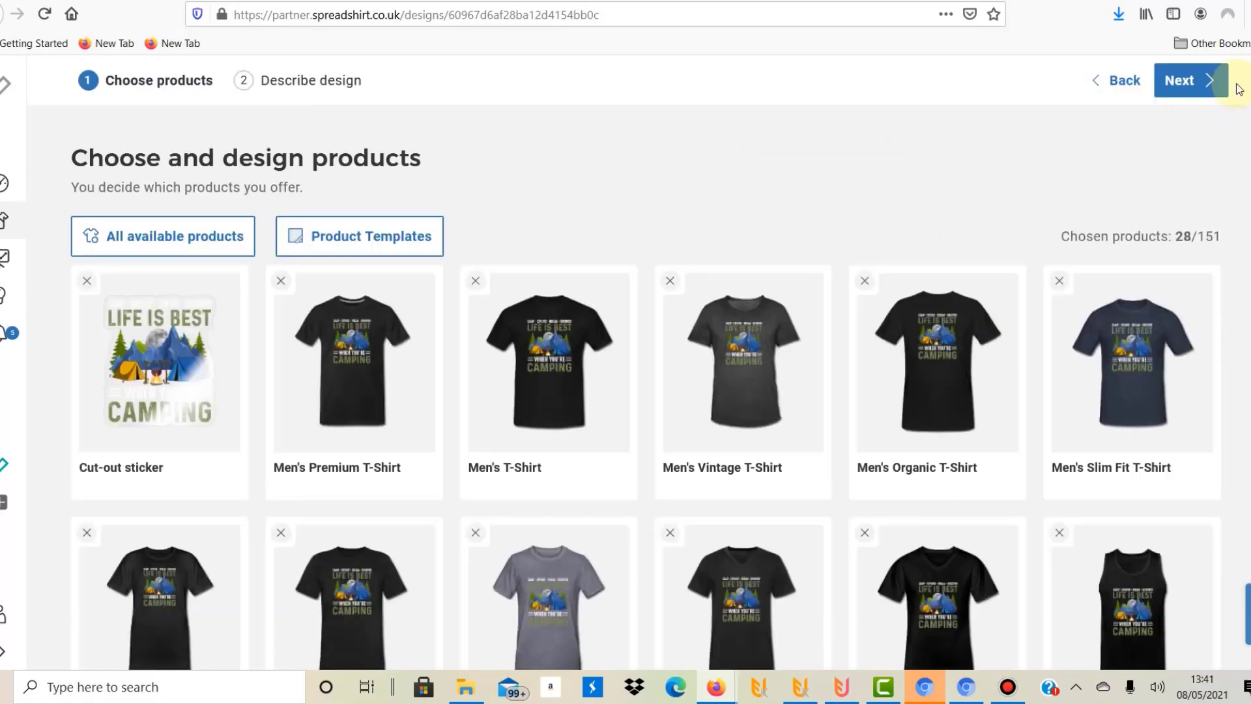
Enlarge the front design on the Men's T-Shirt to about 70% and apply the adjustment.
{"action": "left_click", "coordinate": [528, 336]}
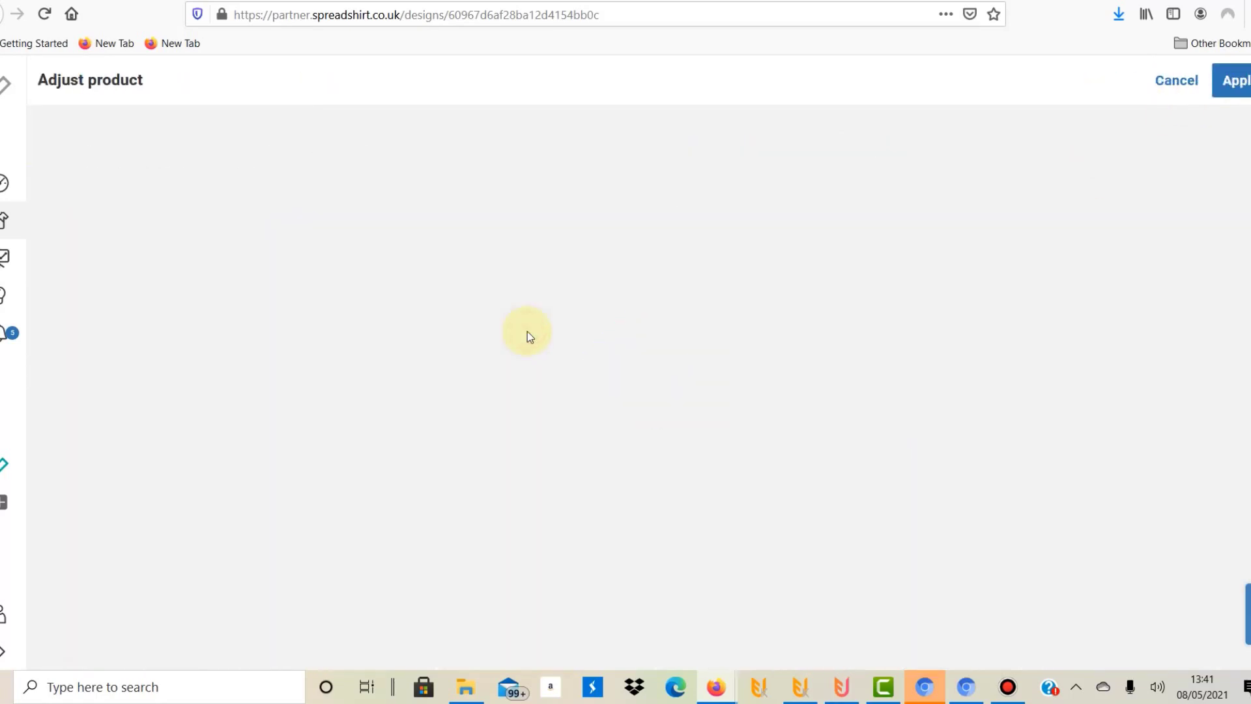
{"action": "left_click", "coordinate": [792, 366]}
{"action": "mouse_move", "coordinate": [873, 273]}
{"action": "left_mouse_down"}
{"action": "mouse_move", "coordinate": [935, 236]}
{"action": "mouse_move", "coordinate": [887, 274]}
{"action": "left_mouse_up"}
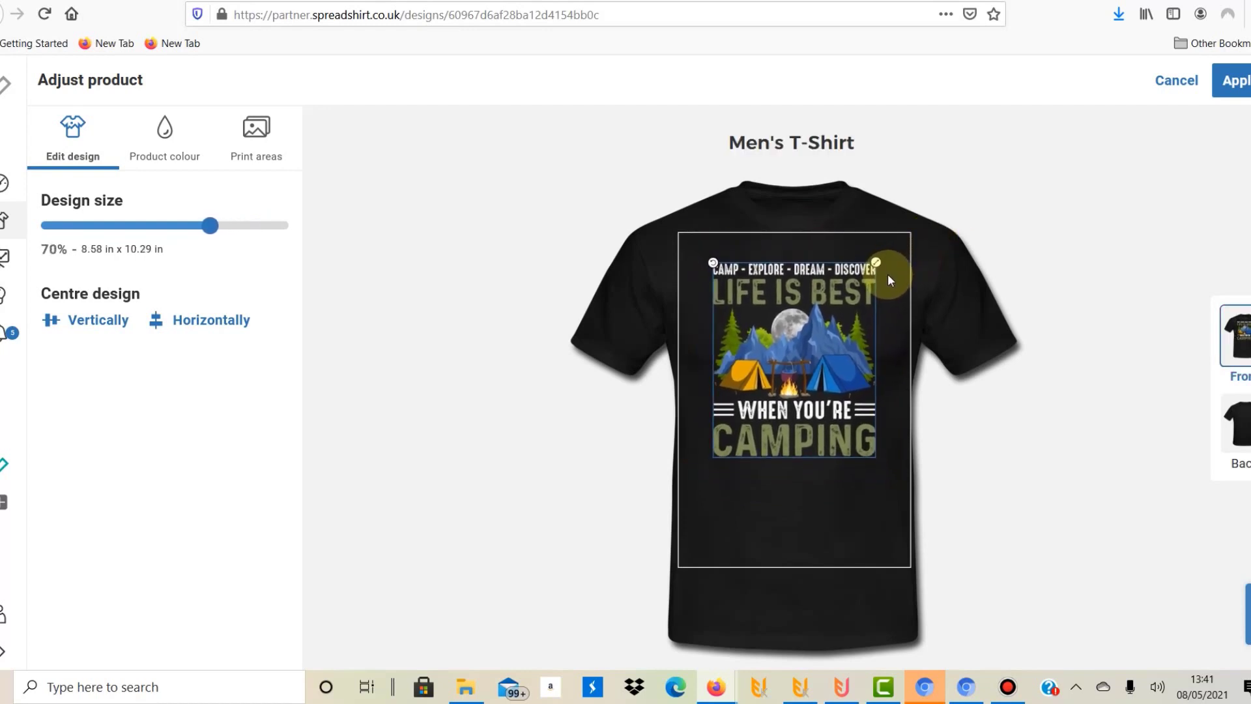
{"action": "left_click", "coordinate": [1223, 80]}
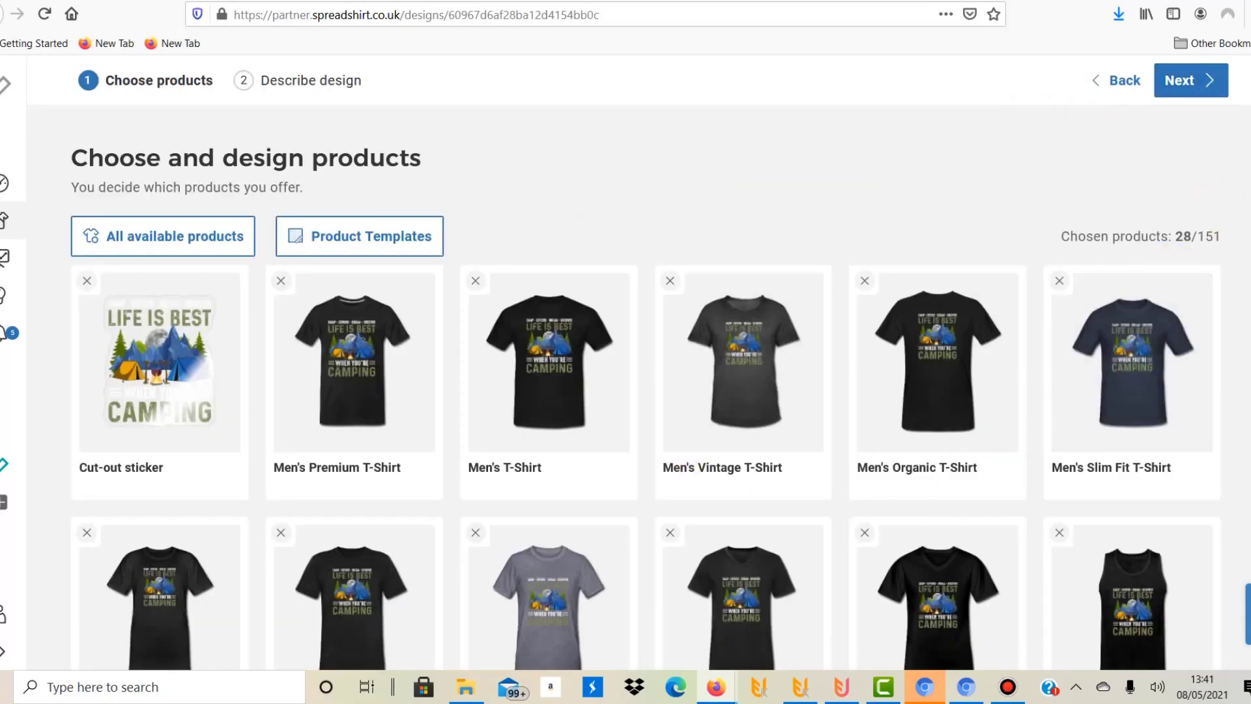
Open the Women's T-Shirt for adjustment and resize its front design to about 71%.
{"action": "scroll", "coordinate": [645, 391], "scroll_direction": "down", "scroll_amount": 6}
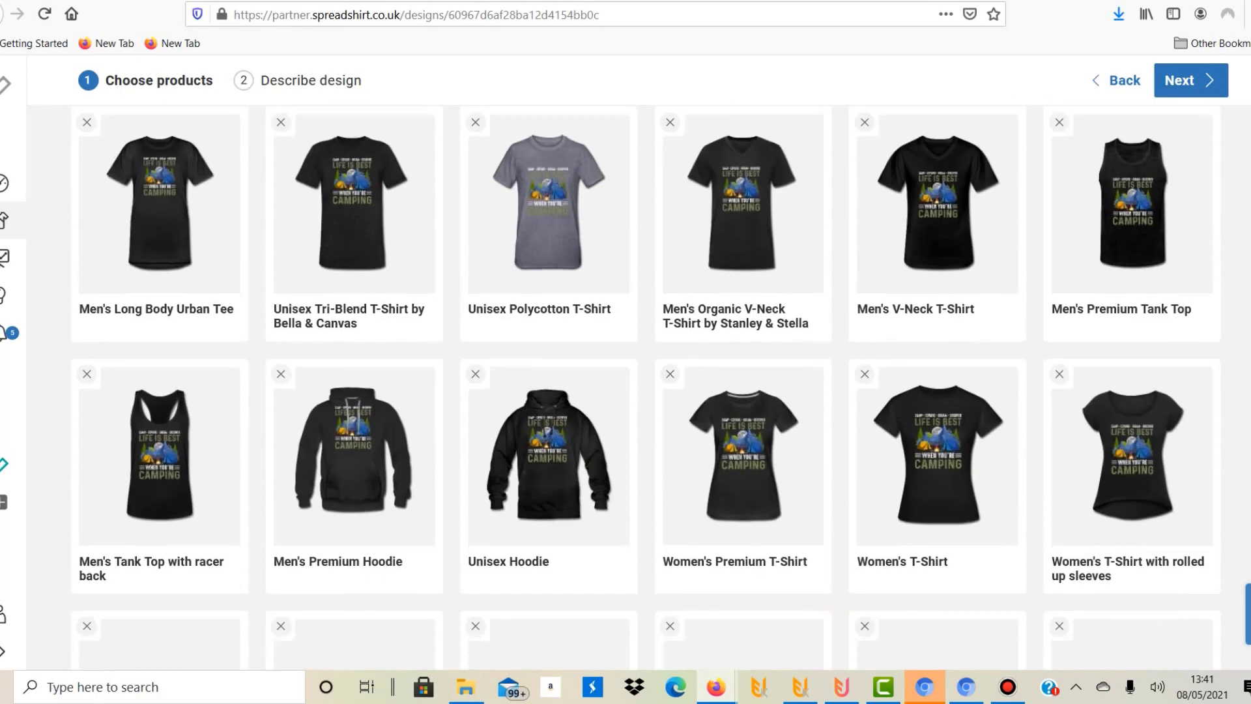
{"action": "scroll", "coordinate": [645, 391], "scroll_direction": "down", "scroll_amount": 4}
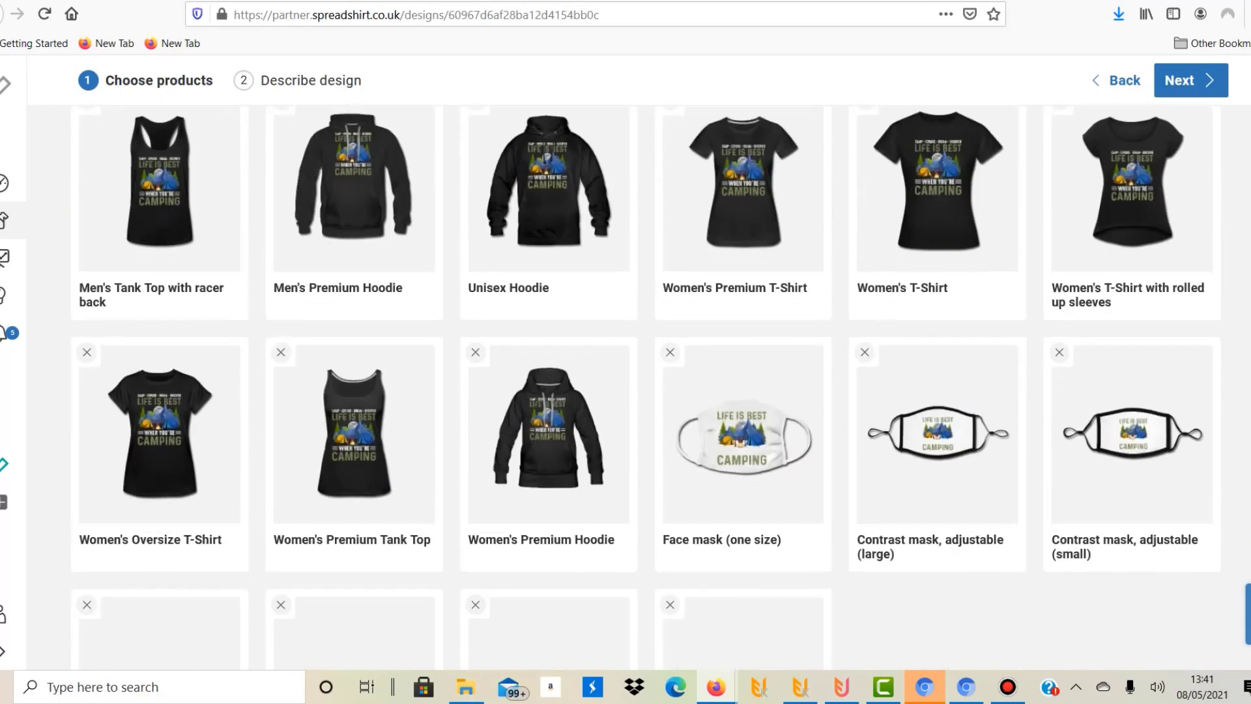
{"action": "left_click", "coordinate": [944, 175]}
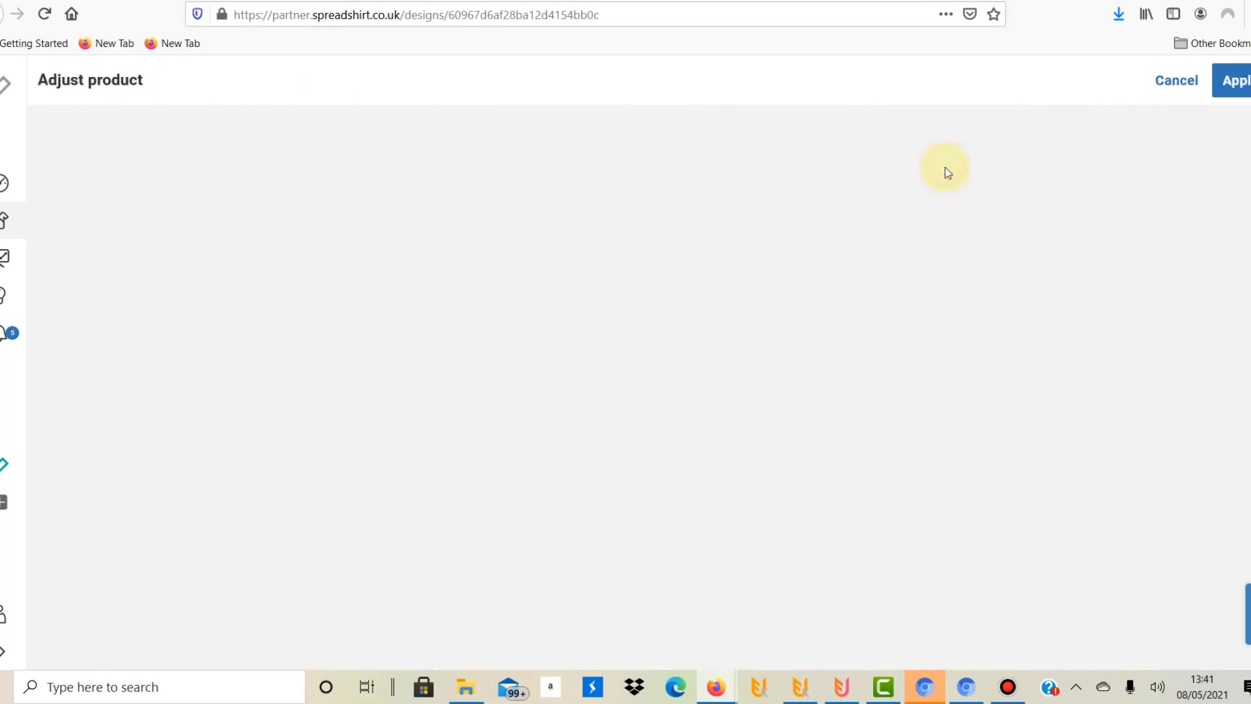
{"action": "left_click", "coordinate": [720, 346]}
{"action": "mouse_move", "coordinate": [879, 280]}
{"action": "left_mouse_down"}
{"action": "mouse_move", "coordinate": [834, 349]}
{"action": "mouse_move", "coordinate": [865, 213]}
{"action": "mouse_move", "coordinate": [918, 225]}
{"action": "mouse_move", "coordinate": [893, 295]}
{"action": "left_mouse_up"}
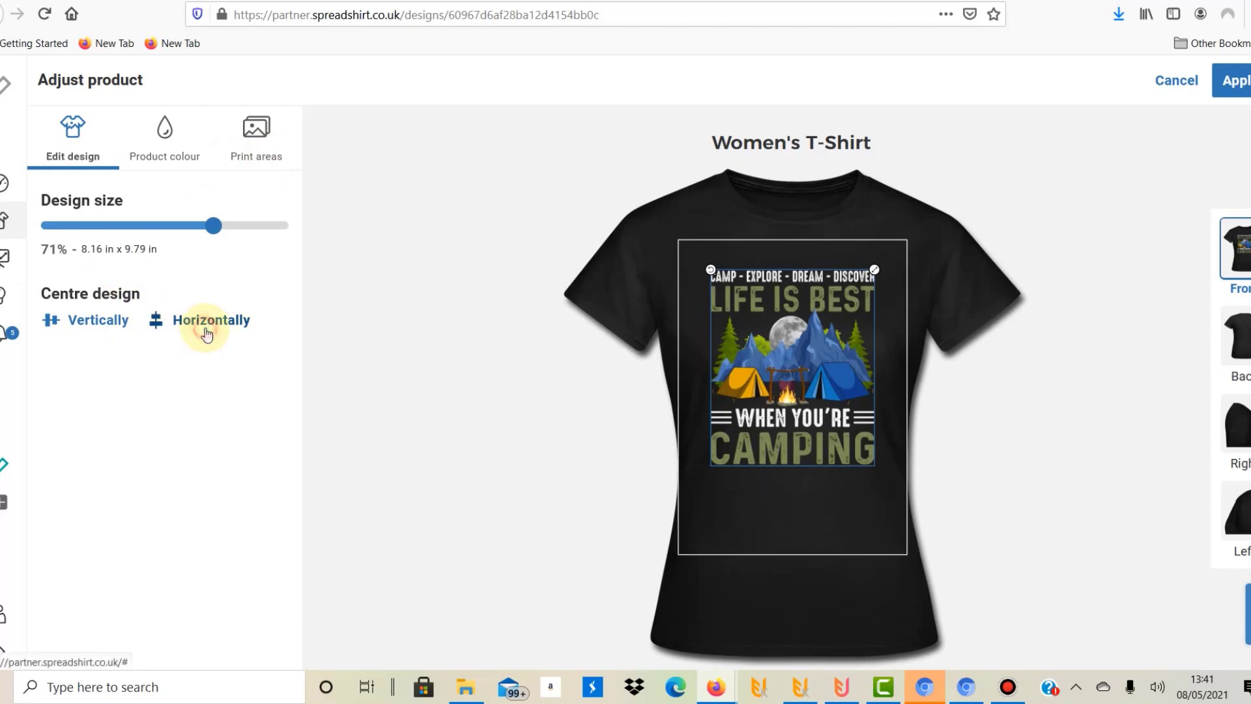
Centre the front design vertically on the Women's T-Shirt, shift it slightly upward and apply the adjustment.
{"action": "left_click", "coordinate": [92, 321]}
{"action": "left_click", "coordinate": [811, 375]}
{"action": "left_click_drag", "start_coordinate": [811, 375], "coordinate": [817, 337]}
{"action": "left_click", "coordinate": [1234, 96]}
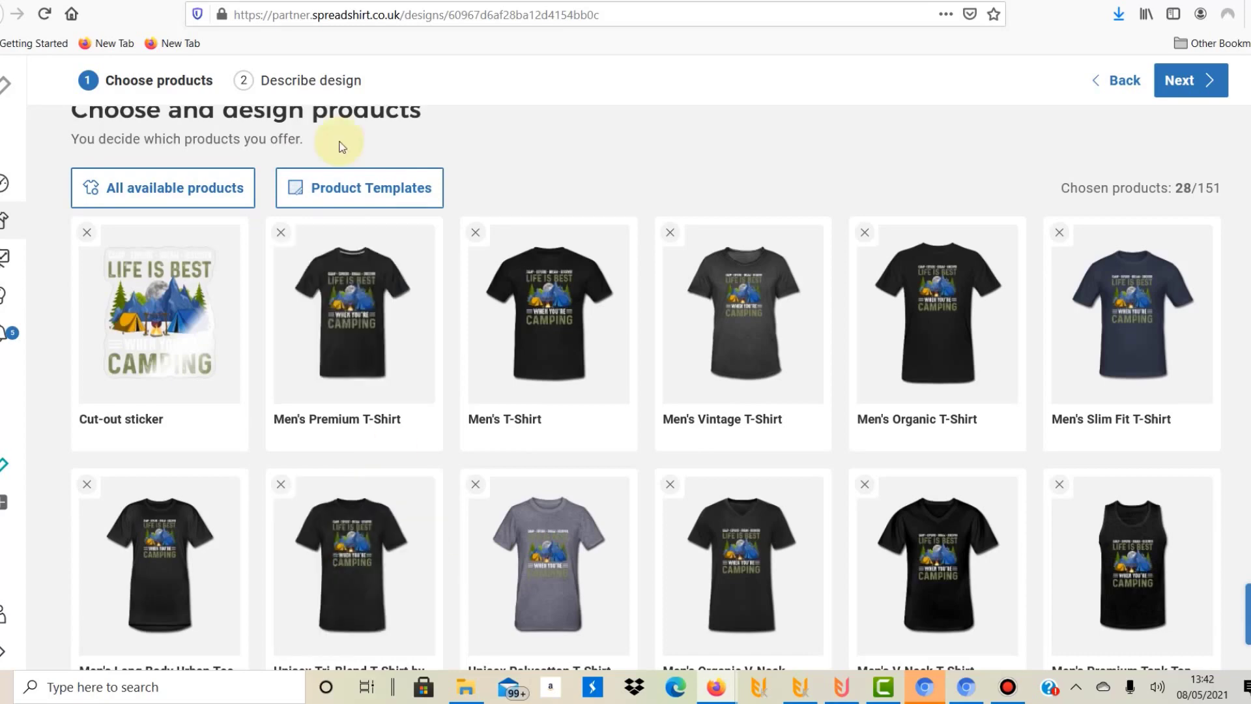
Save the current product selection as a new product template named FUtest.
{"action": "left_click", "coordinate": [347, 179]}
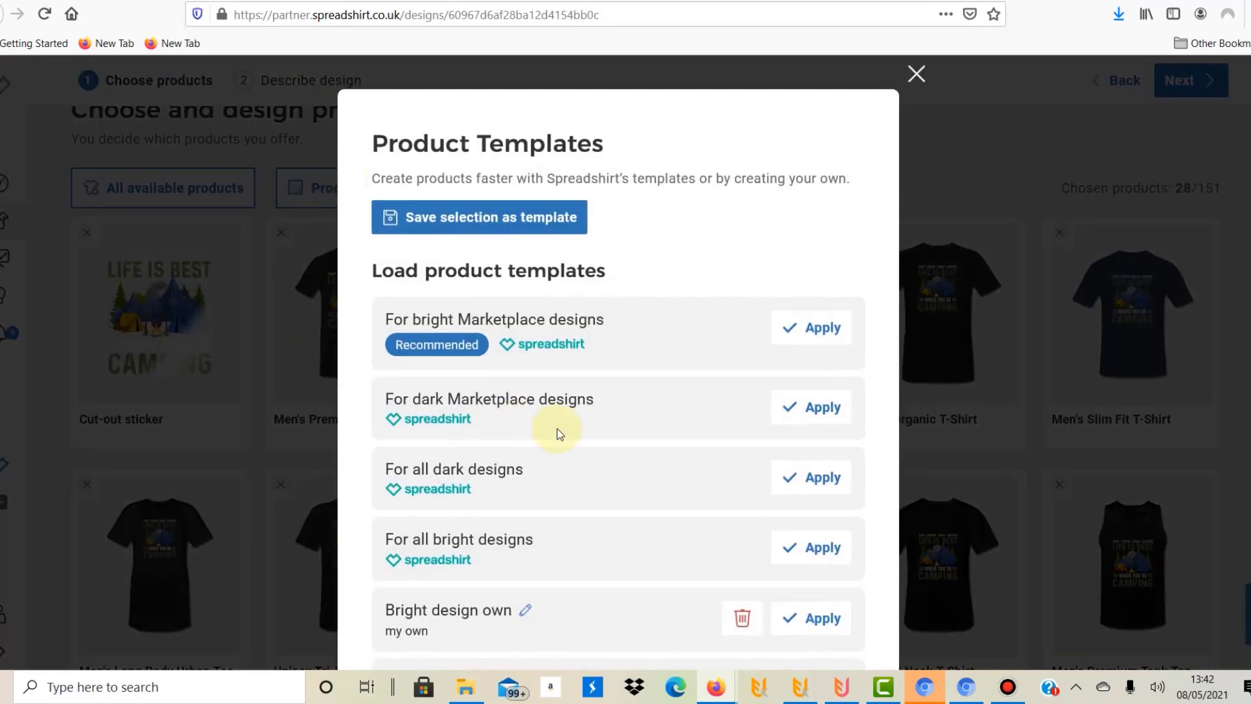
{"action": "left_click", "coordinate": [469, 216]}
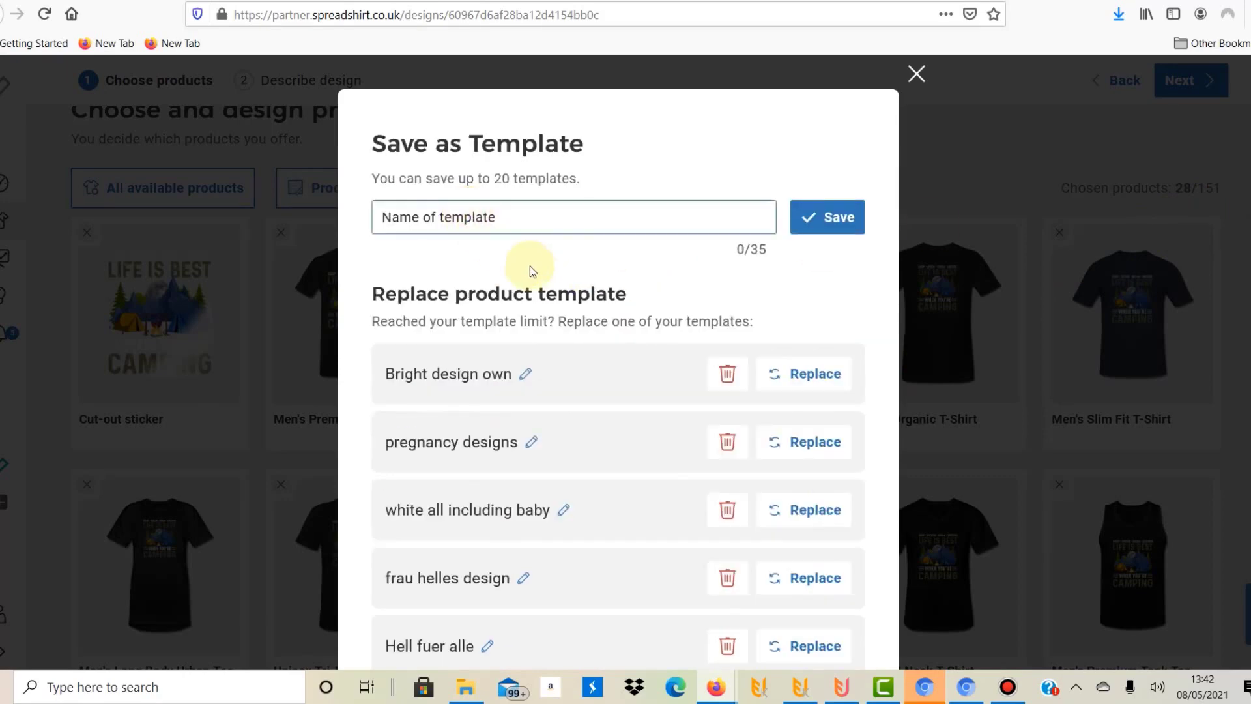
{"action": "left_click", "coordinate": [461, 217]}
{"action": "type", "text": "FUtest"}
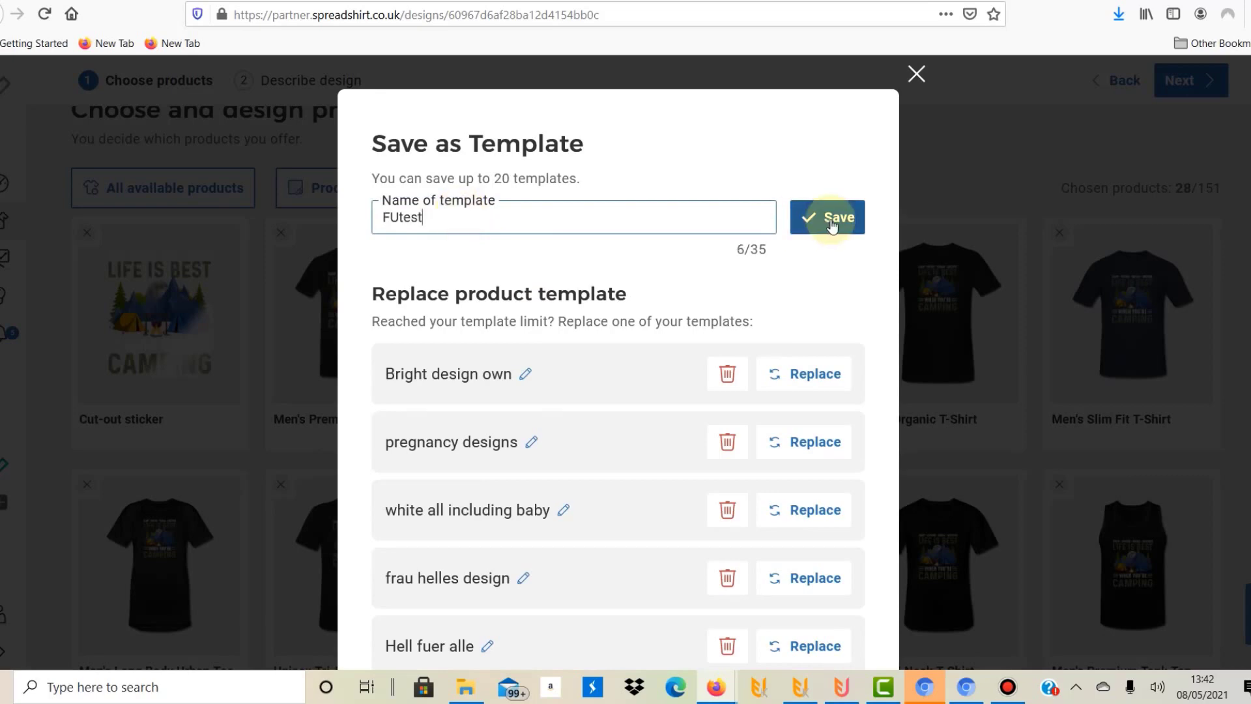
{"action": "left_click", "coordinate": [831, 224]}
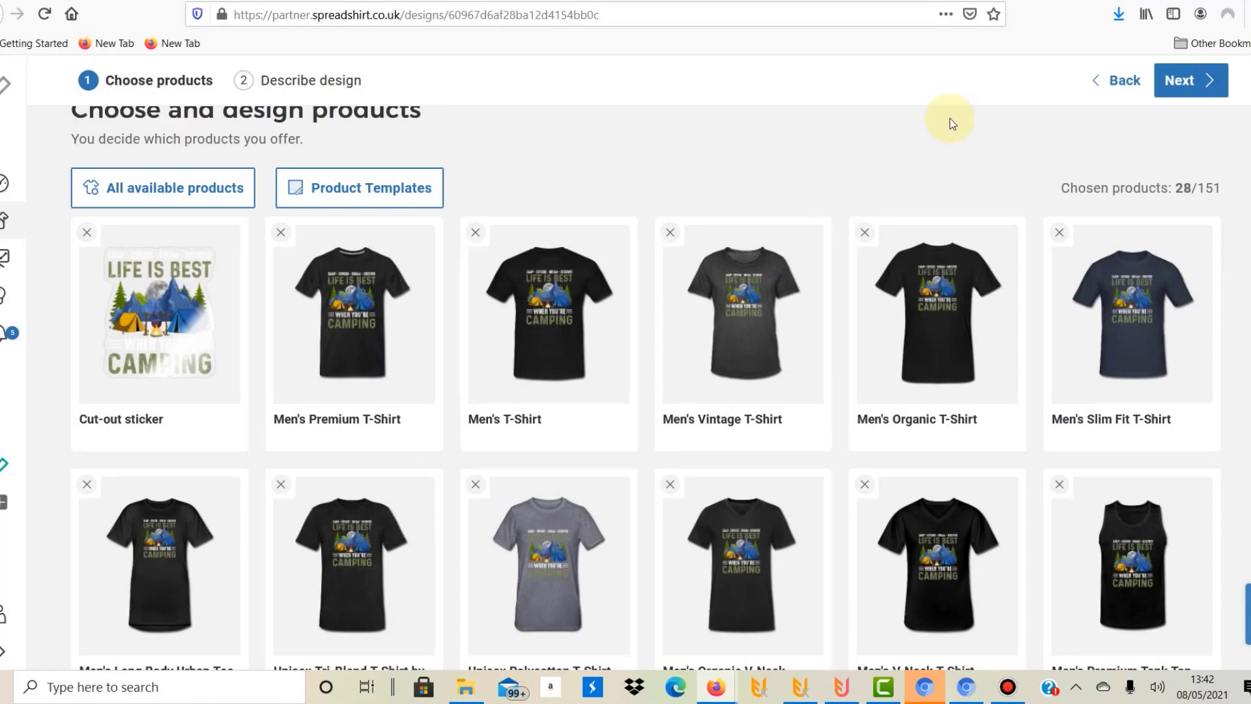
Apply the last FUtest entry among the saved product templates and continue to the design description.
{"action": "left_click", "coordinate": [337, 187]}
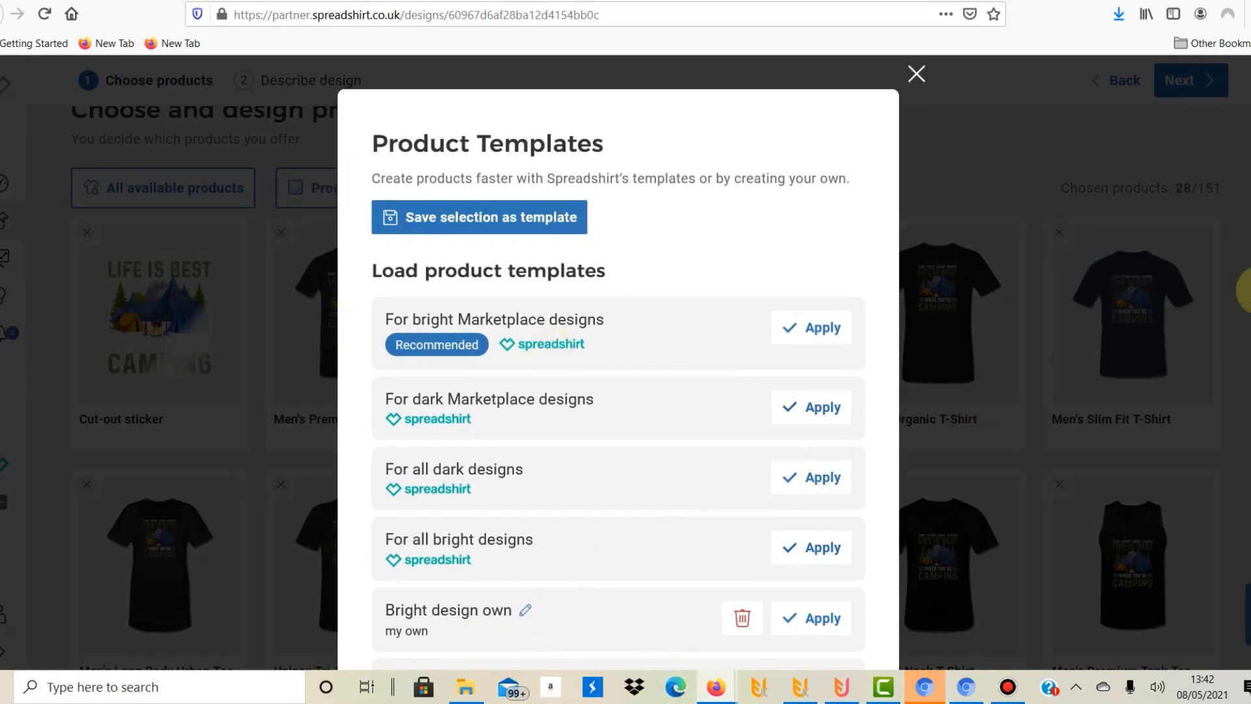
{"action": "scroll", "coordinate": [618, 362], "scroll_direction": "down", "scroll_amount": 6}
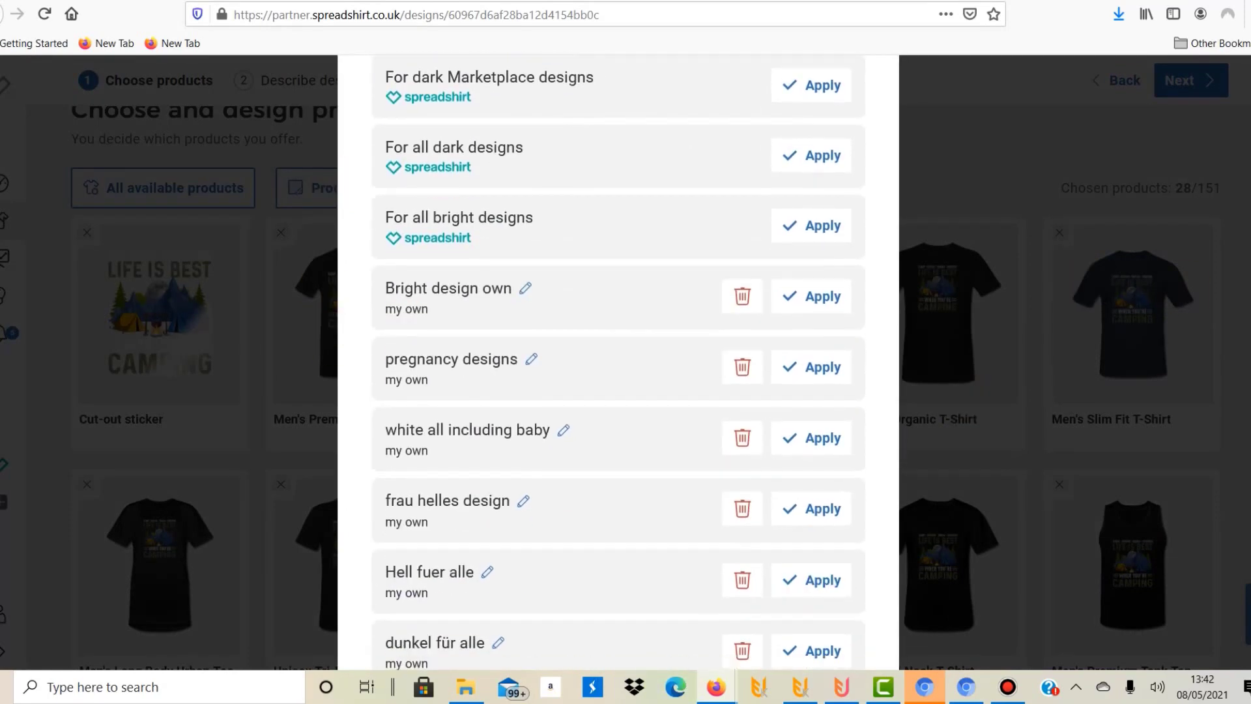
{"action": "scroll", "coordinate": [897, 564], "scroll_direction": "down", "scroll_amount": 5}
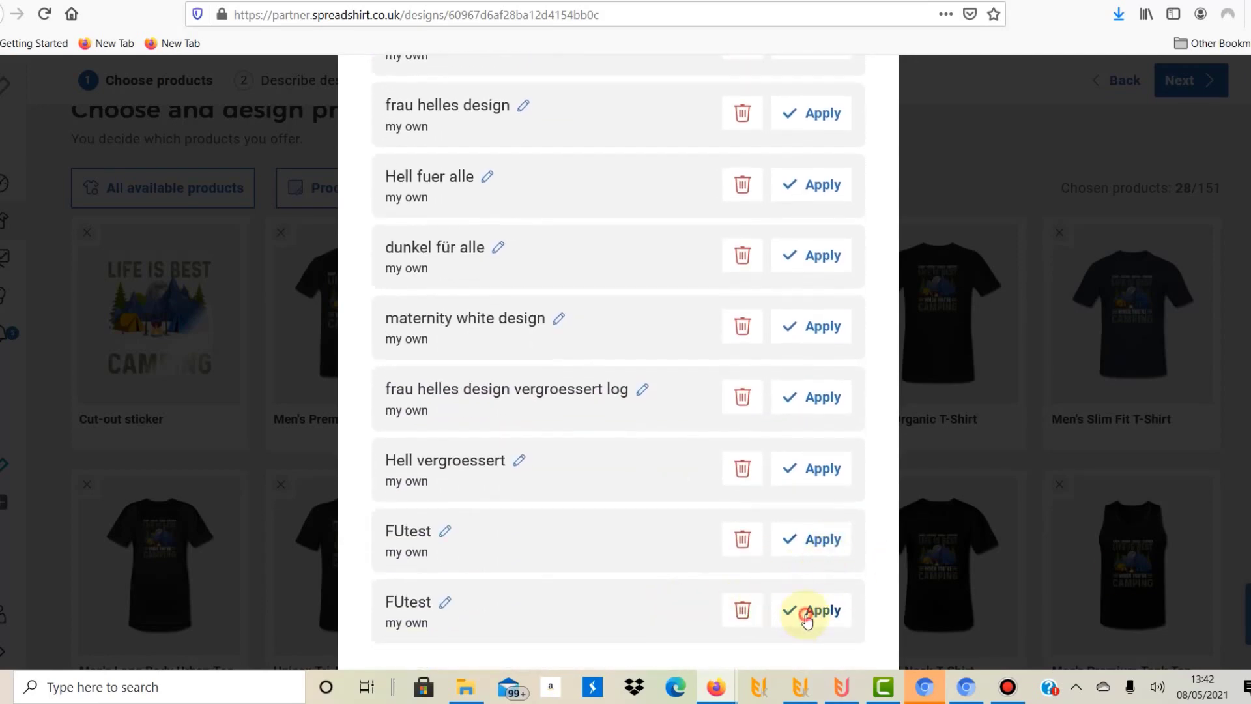
{"action": "left_click", "coordinate": [806, 615]}
{"action": "left_click", "coordinate": [1204, 81]}
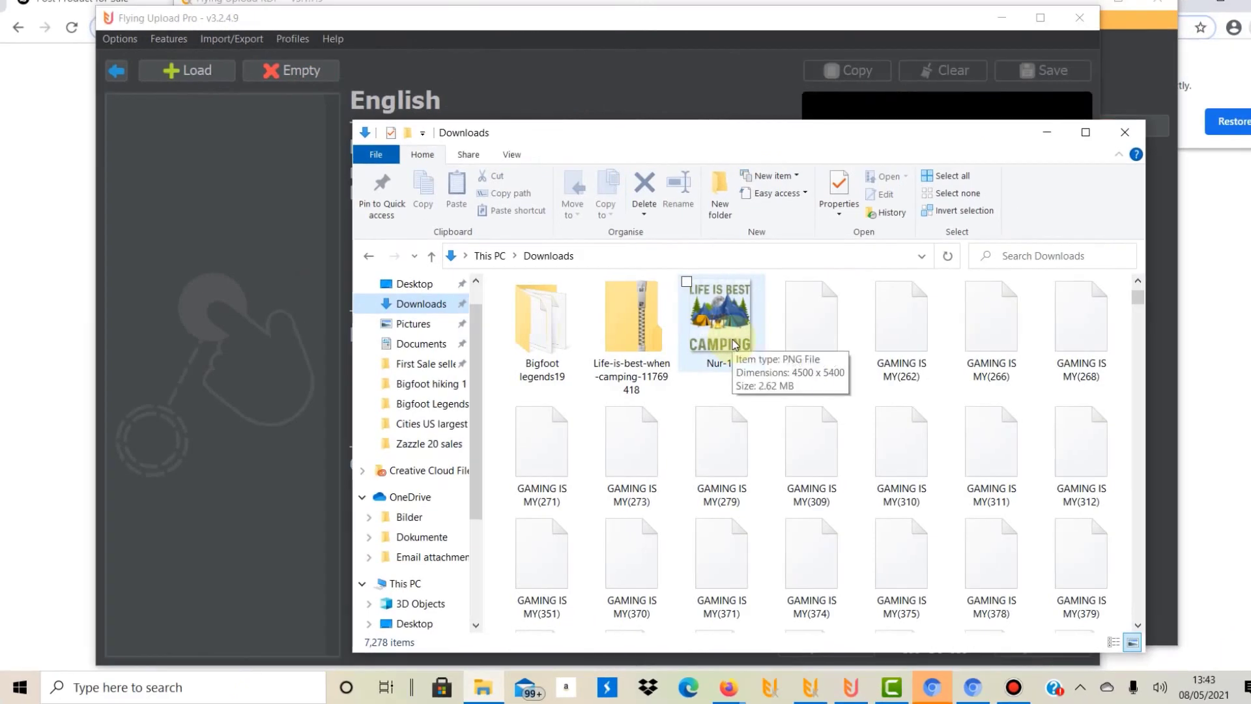
Load the camping design Nur-17.png from the Downloads folder into Flying Upload Pro and maximise its window.
{"action": "left_click", "coordinate": [734, 329]}
{"action": "left_click_drag", "start_coordinate": [290, 160], "coordinate": [236, 168]}
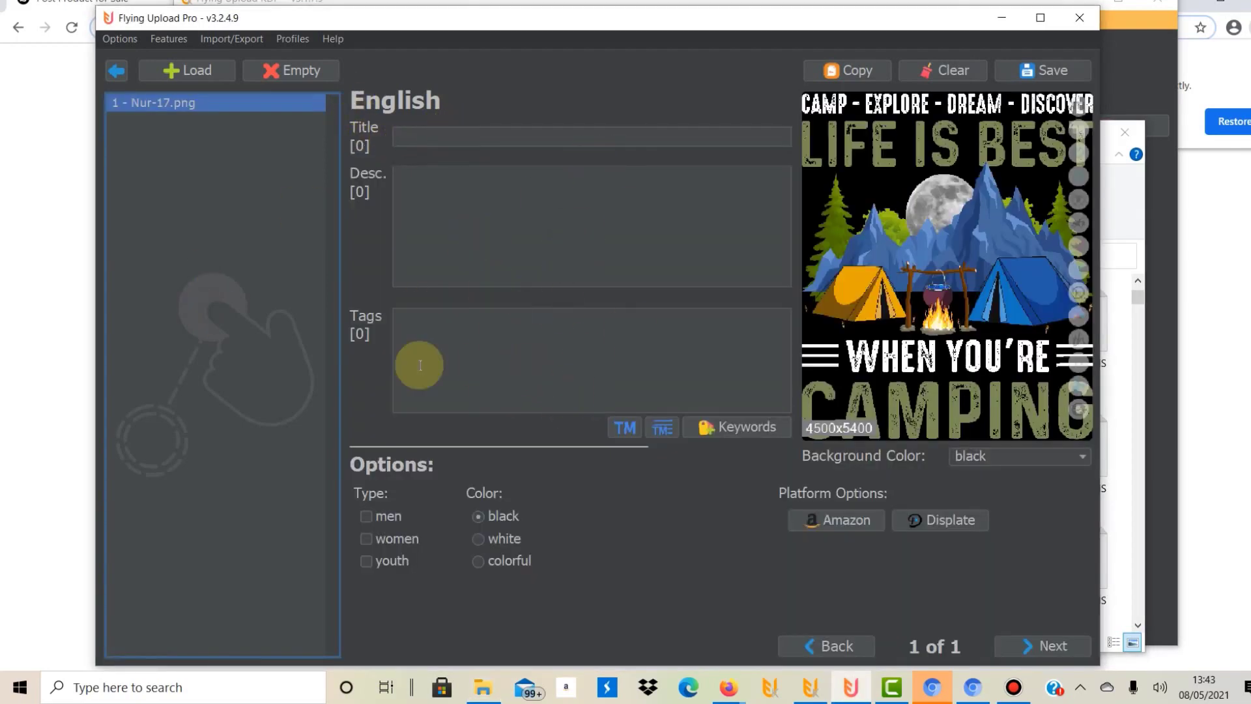
{"action": "left_click", "coordinate": [1039, 17]}
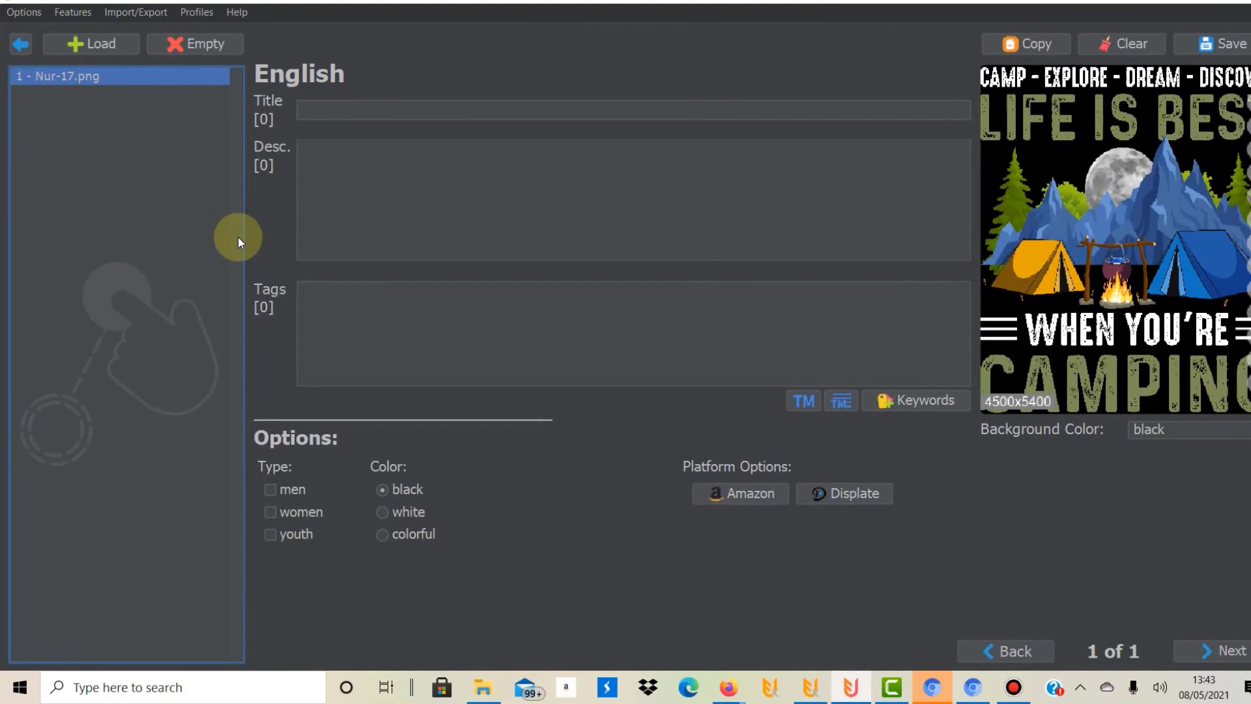
Set the default template for Spreadshirt.co.uk to FUtest in the template settings and save them.
{"action": "left_click", "coordinate": [24, 17]}
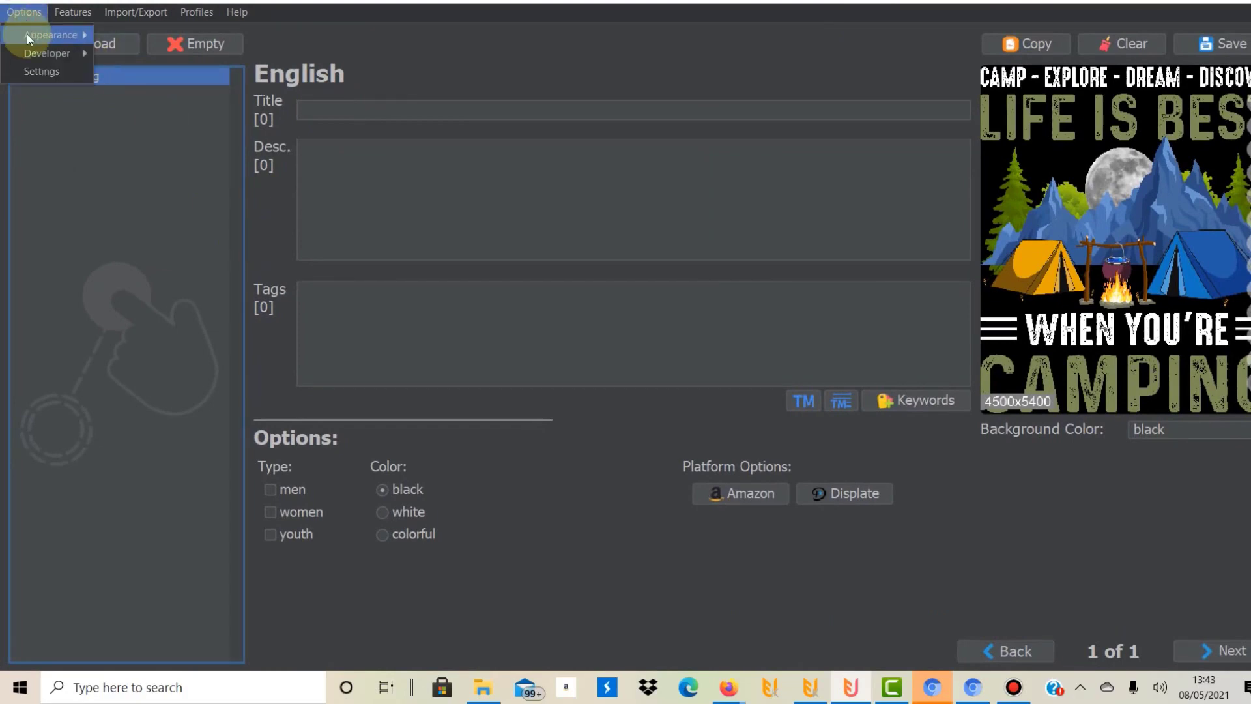
{"action": "left_click", "coordinate": [39, 70]}
{"action": "left_click", "coordinate": [579, 147]}
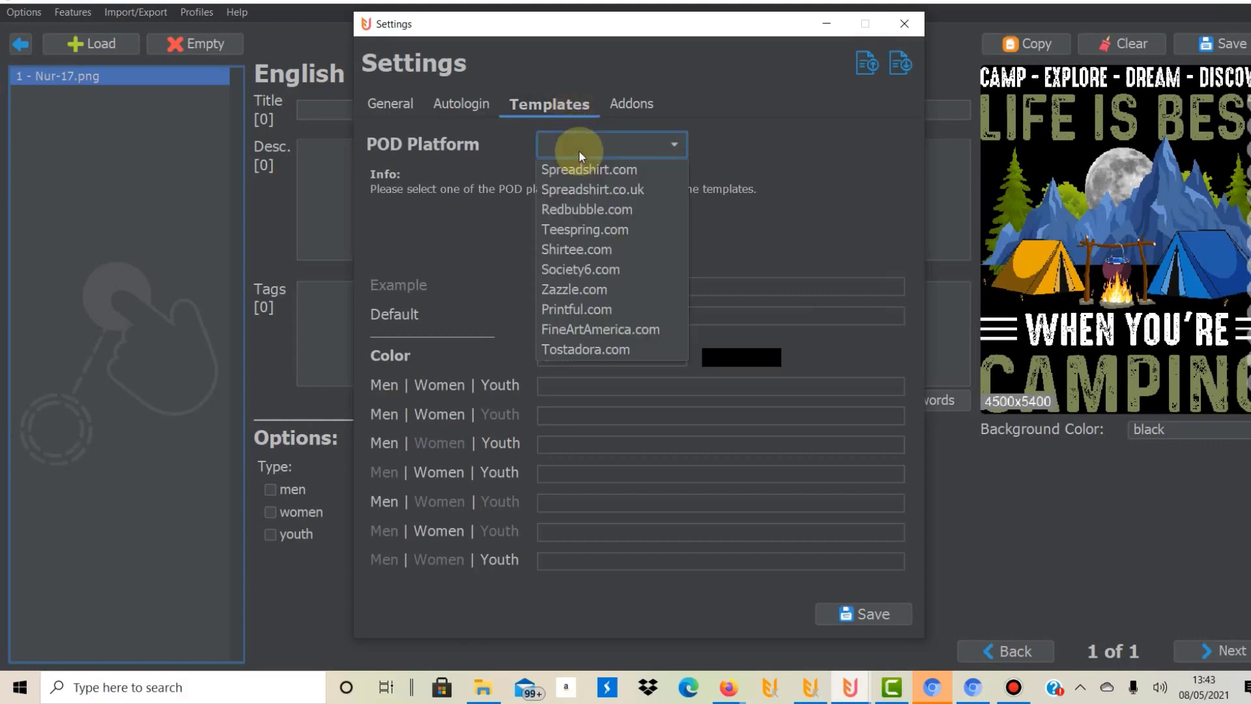
{"action": "left_click", "coordinate": [588, 190]}
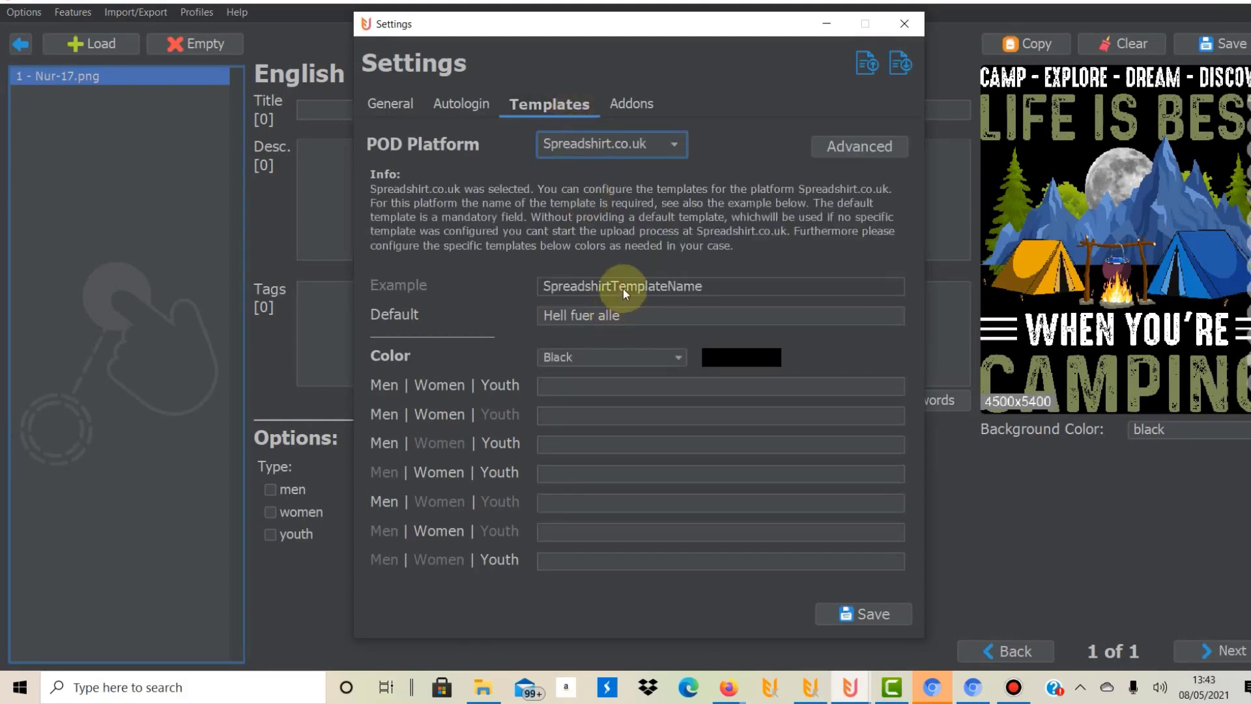
{"action": "triple_click", "coordinate": [615, 316]}
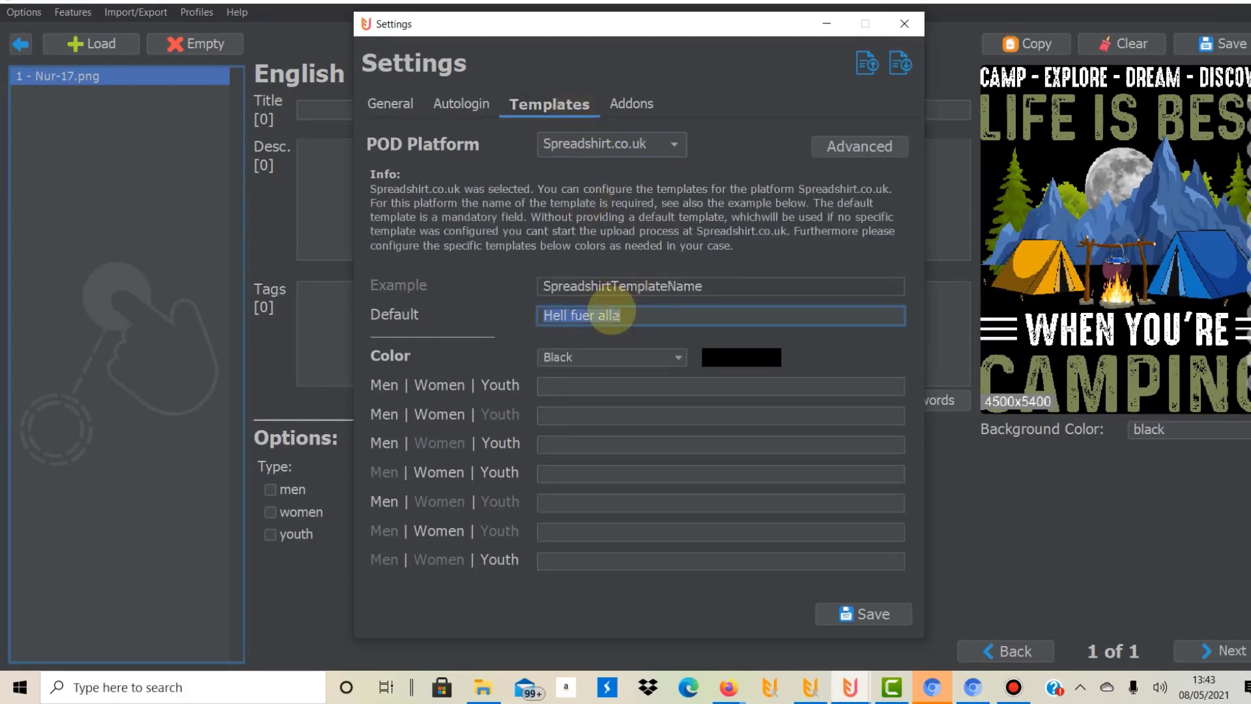
{"action": "type", "text": "FUtest"}
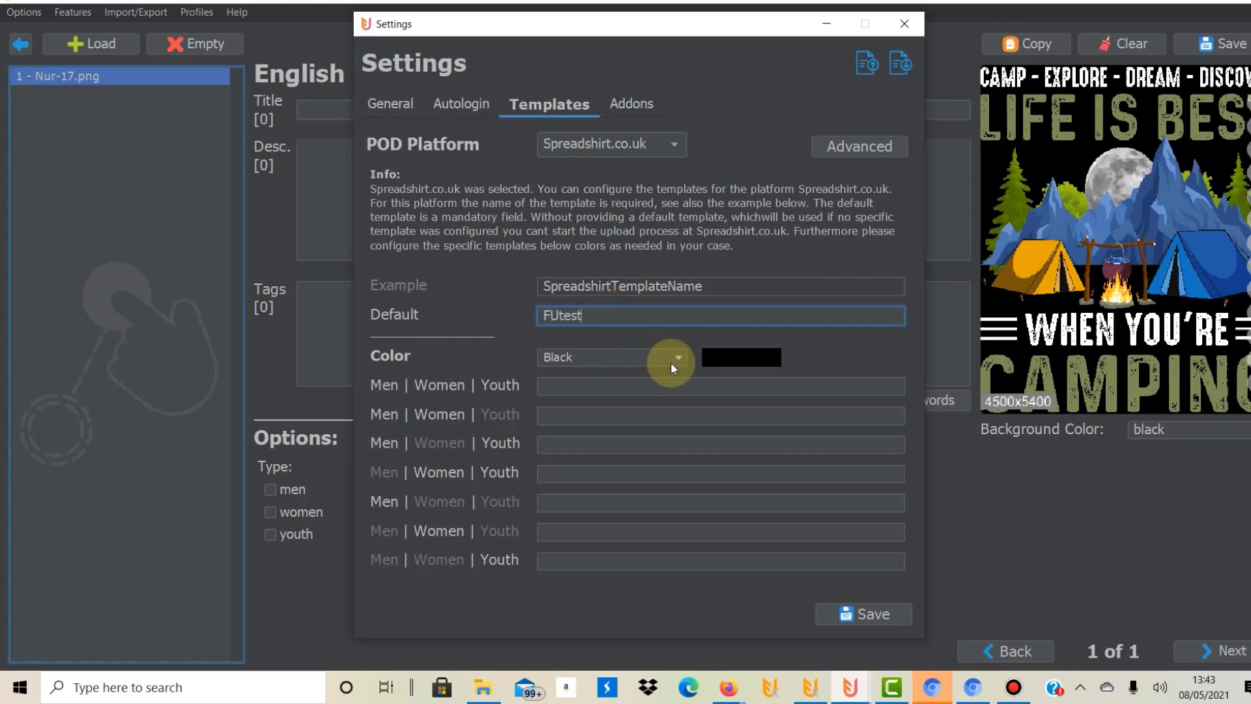
{"action": "double_click", "coordinate": [599, 316]}
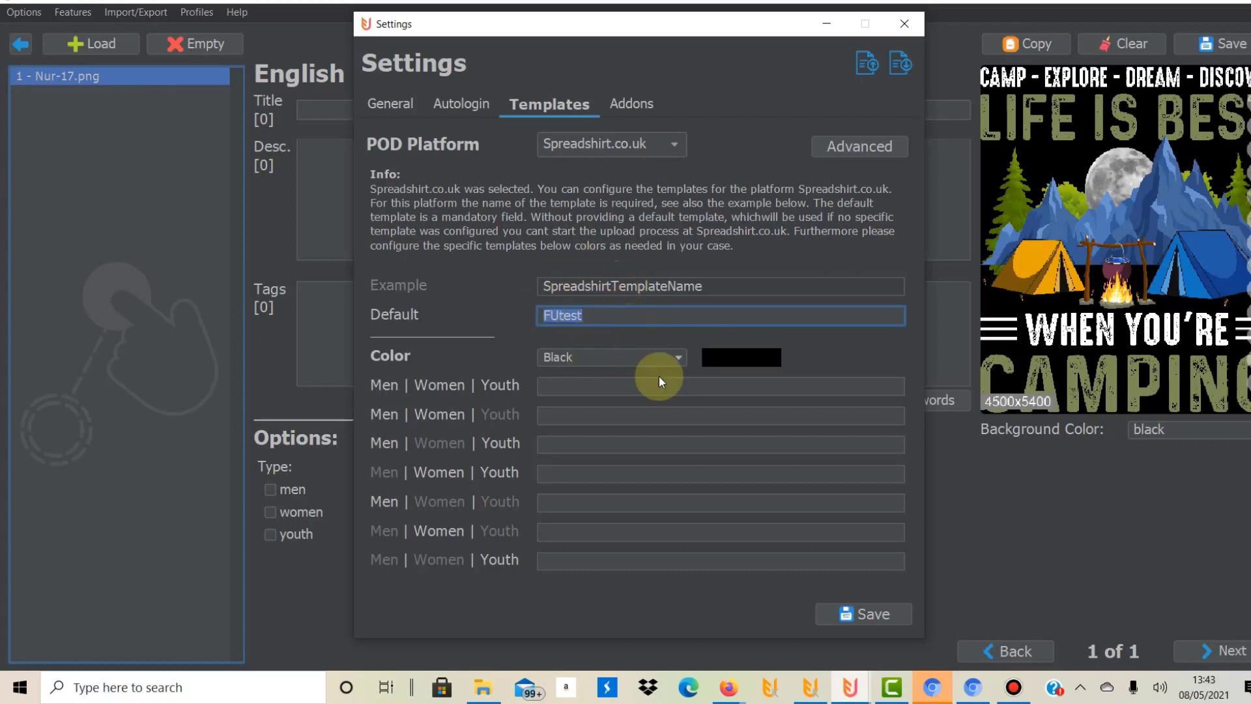
{"action": "left_click", "coordinate": [873, 613]}
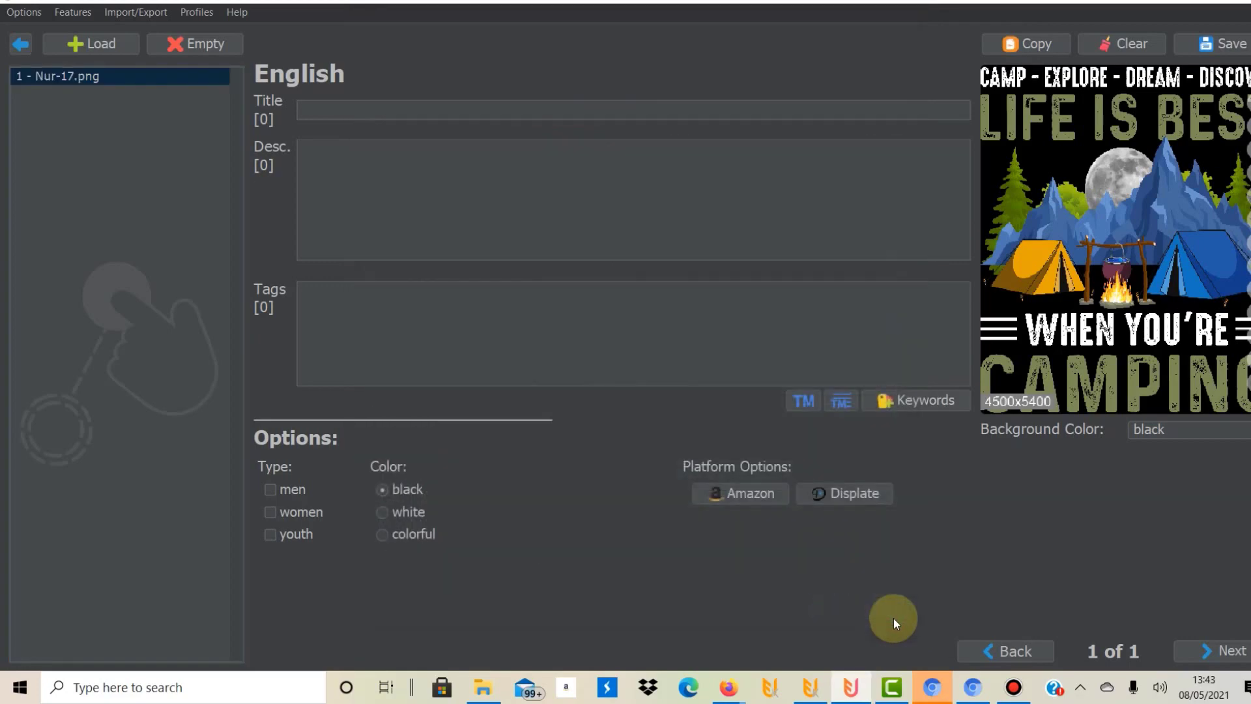
Enter the English title "Life Is Best When You Are Camping Camper" for the design.
{"action": "left_click", "coordinate": [344, 110]}
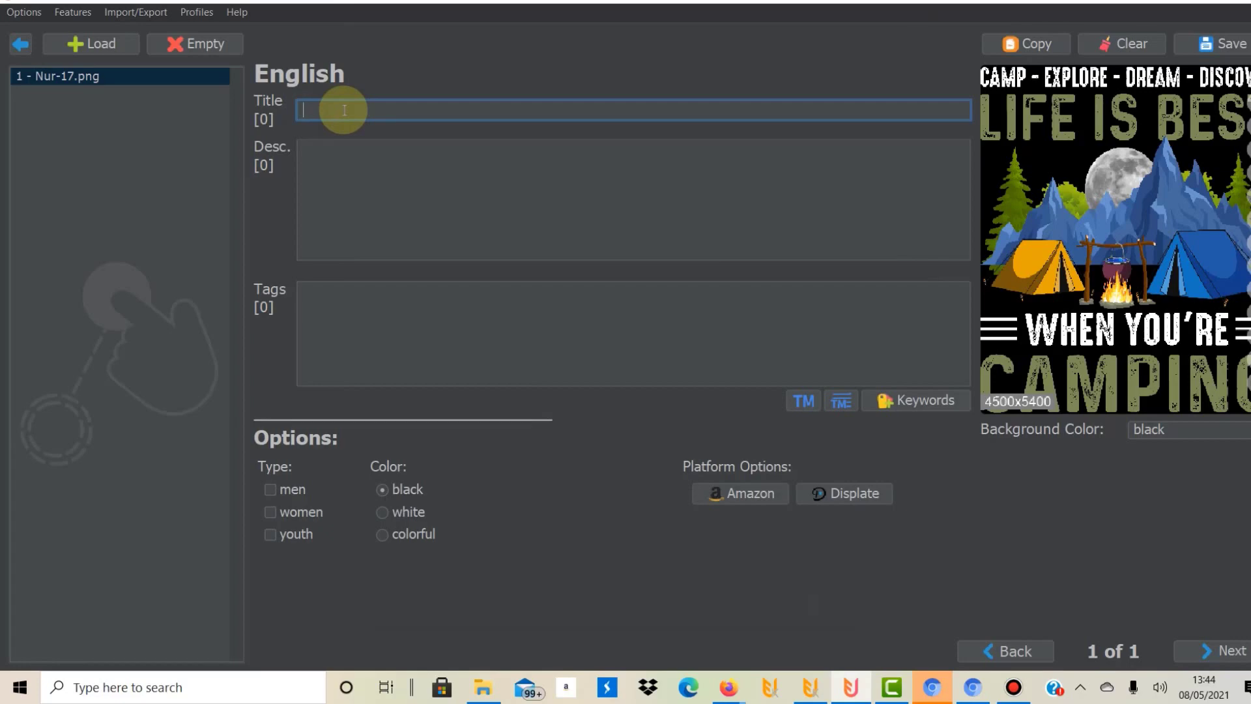
{"action": "type", "text": "Life Is Ne"}
{"action": "key", "text": "BackSpace"}
{"action": "key", "text": "BackSpace"}
{"action": "type", "text": "Best When You Are Camping Camper"}
{"action": "key", "text": "Tab"}
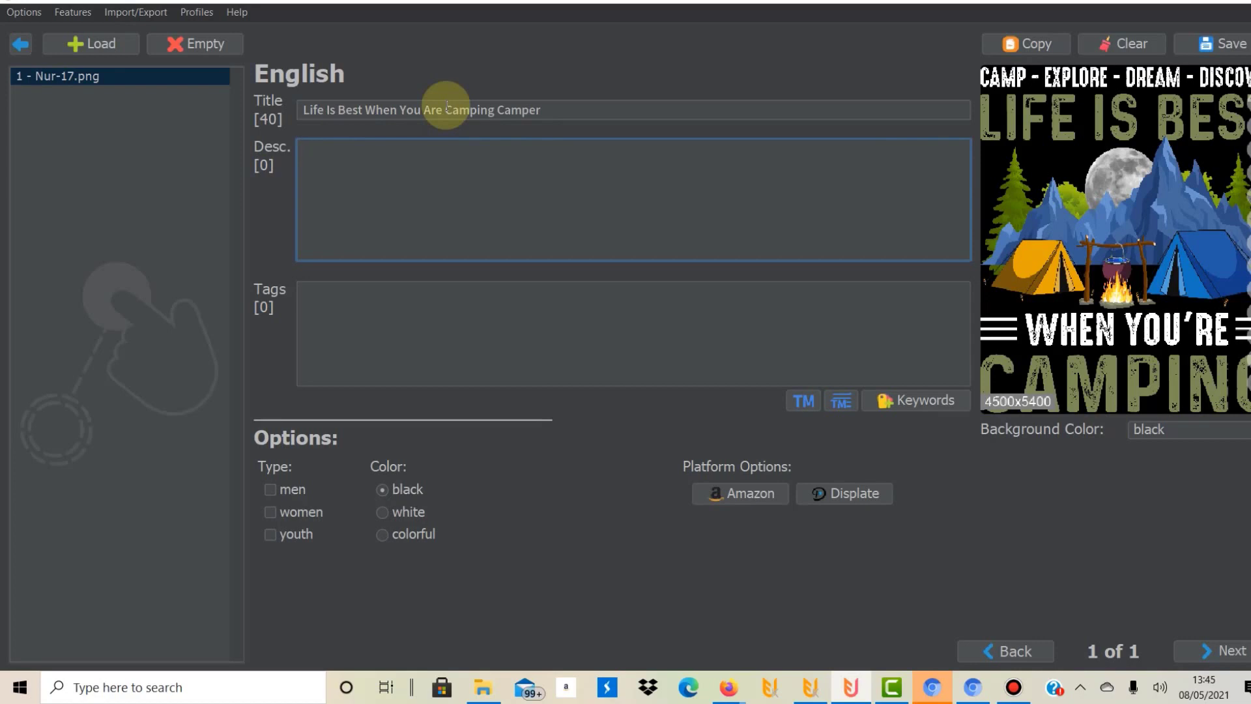
Enter the description "Add some fun to your camping wardrobe with this awesome design that is perfect for everyone who loves camping.".
{"action": "type", "text": "Add some fun to your camp"}
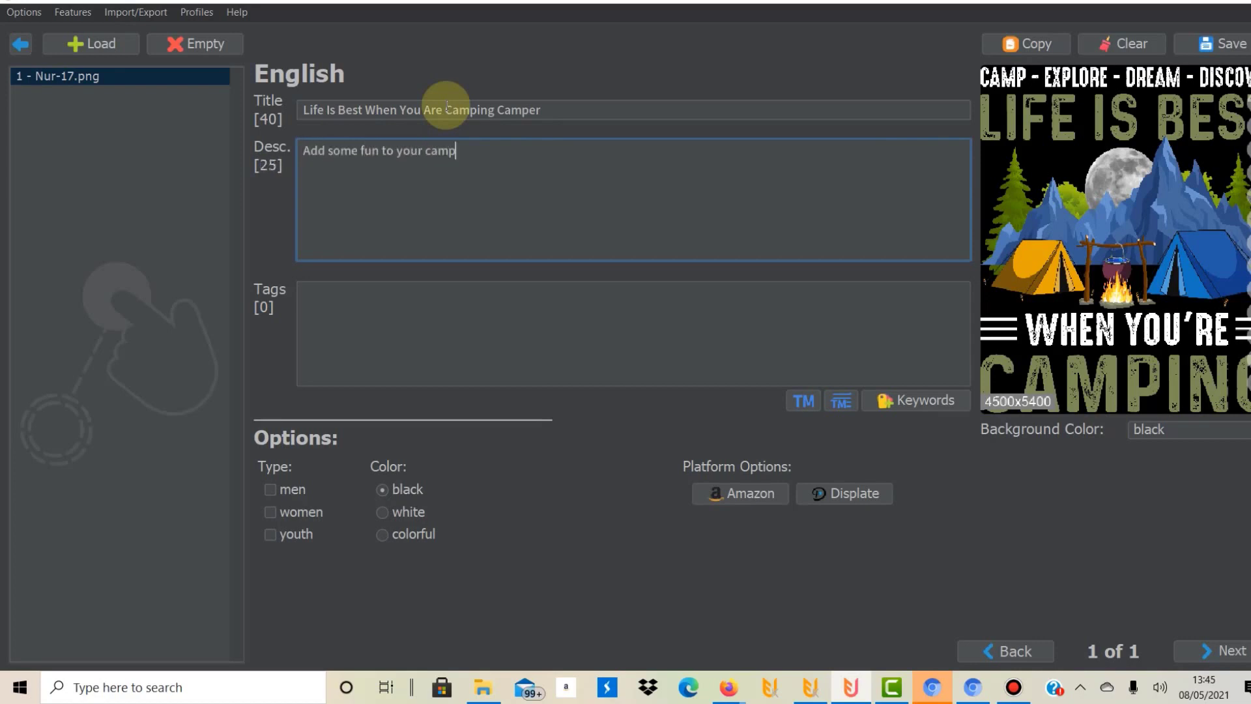
{"action": "type", "text": "ing wardrobe with this"}
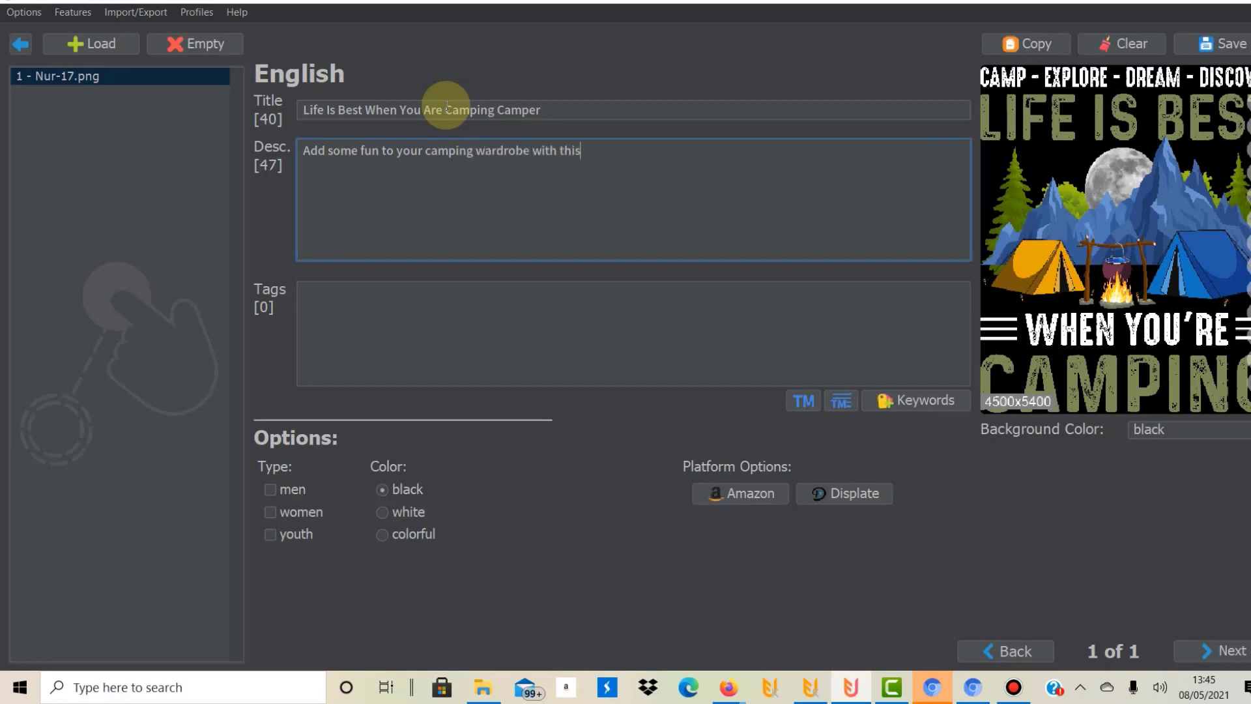
{"action": "type", "text": " awesome design that is f"}
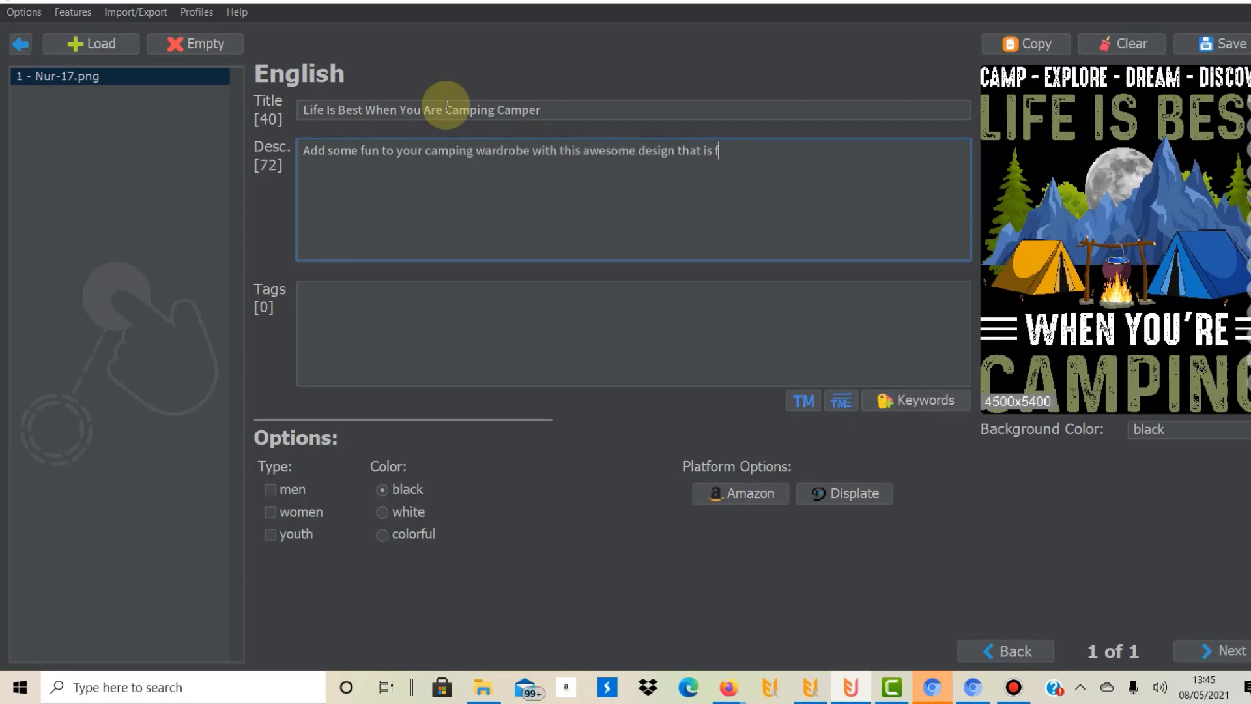
{"action": "key", "text": "BackSpace"}
{"action": "type", "text": "perfet"}
{"action": "key", "text": "BackSpace"}
{"action": "type", "text": "ct for everyo"}
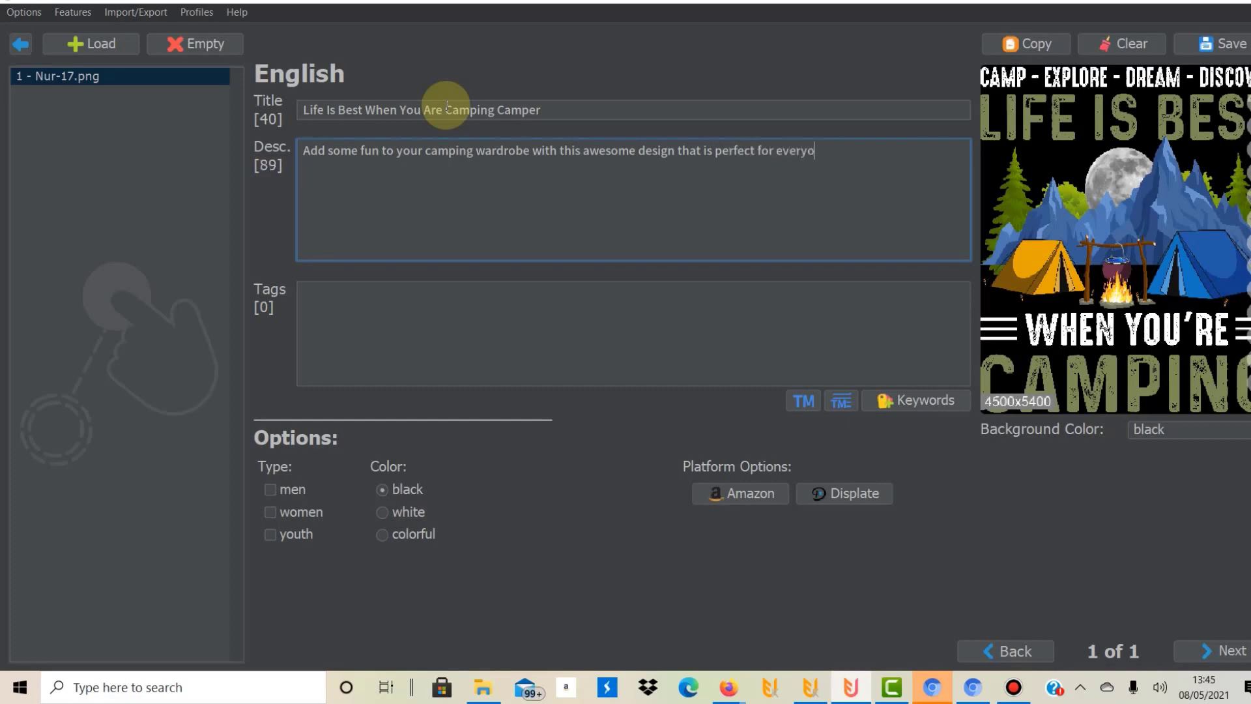
{"action": "type", "text": "ne who loves camping."}
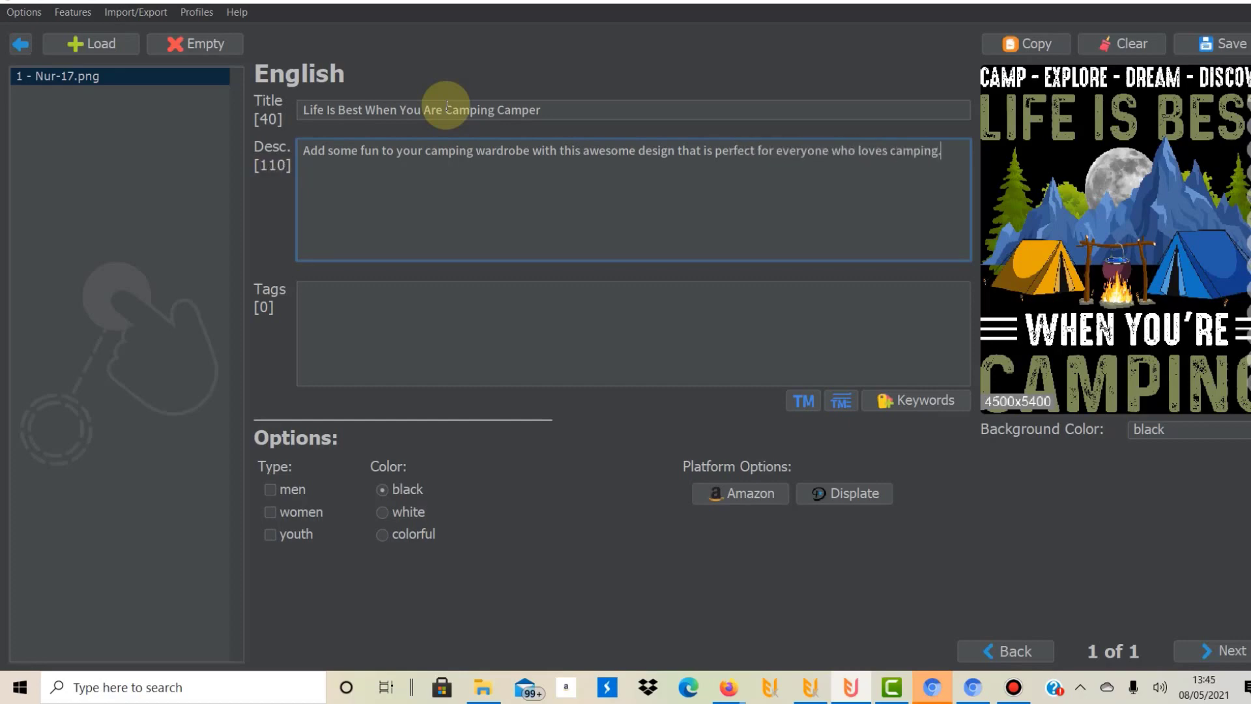
Enter the tags "camping,camper,camp,campsite,mountains,mountain,outdoors" for the design.
{"action": "key", "text": "Tab"}
{"action": "type", "text": "campin"}
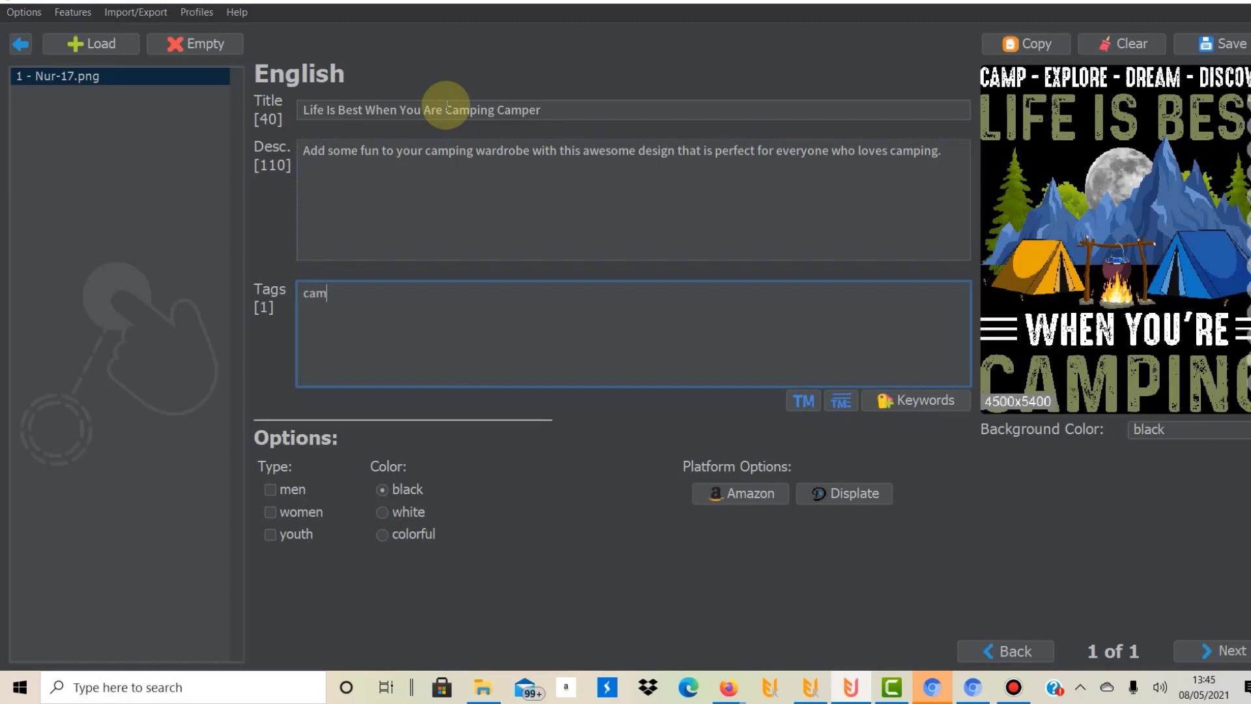
{"action": "type", "text": "g,camper,camp,campsigte"}
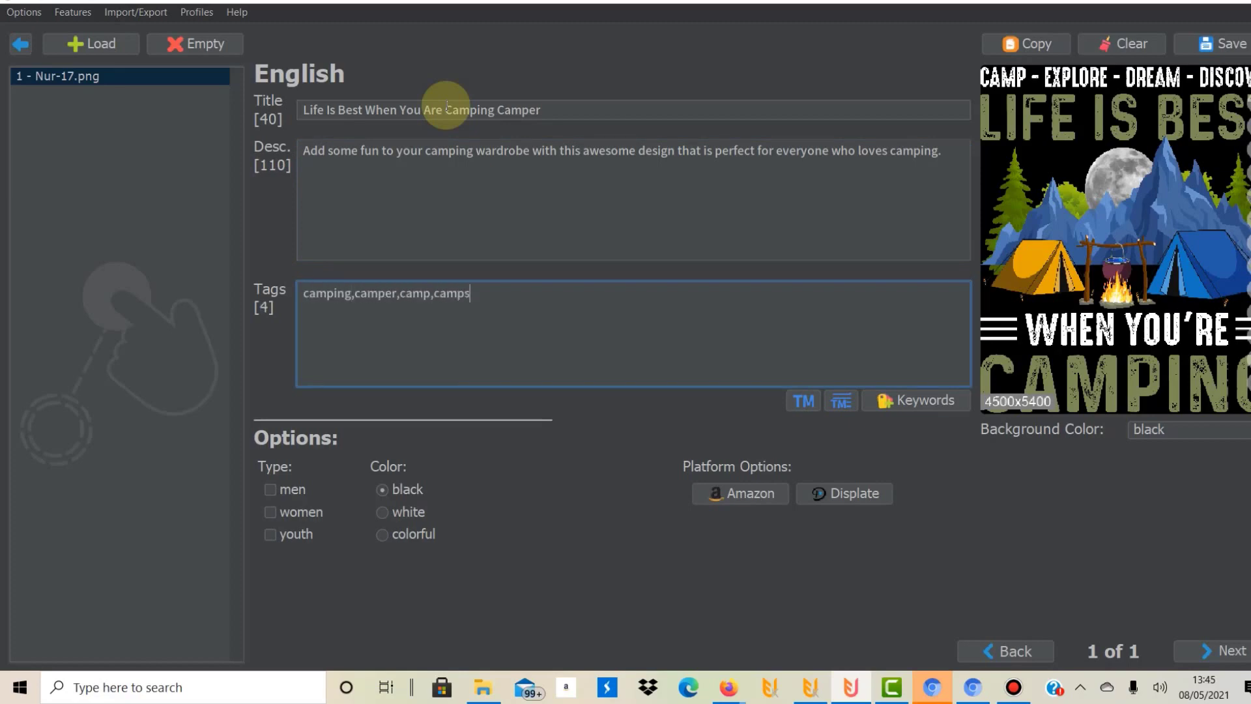
{"action": "key", "text": "BackSpace"}
{"action": "key", "text": "BackSpace"}
{"action": "key", "text": "BackSpace"}
{"action": "type", "text": "te,mountains,mountain,outsd"}
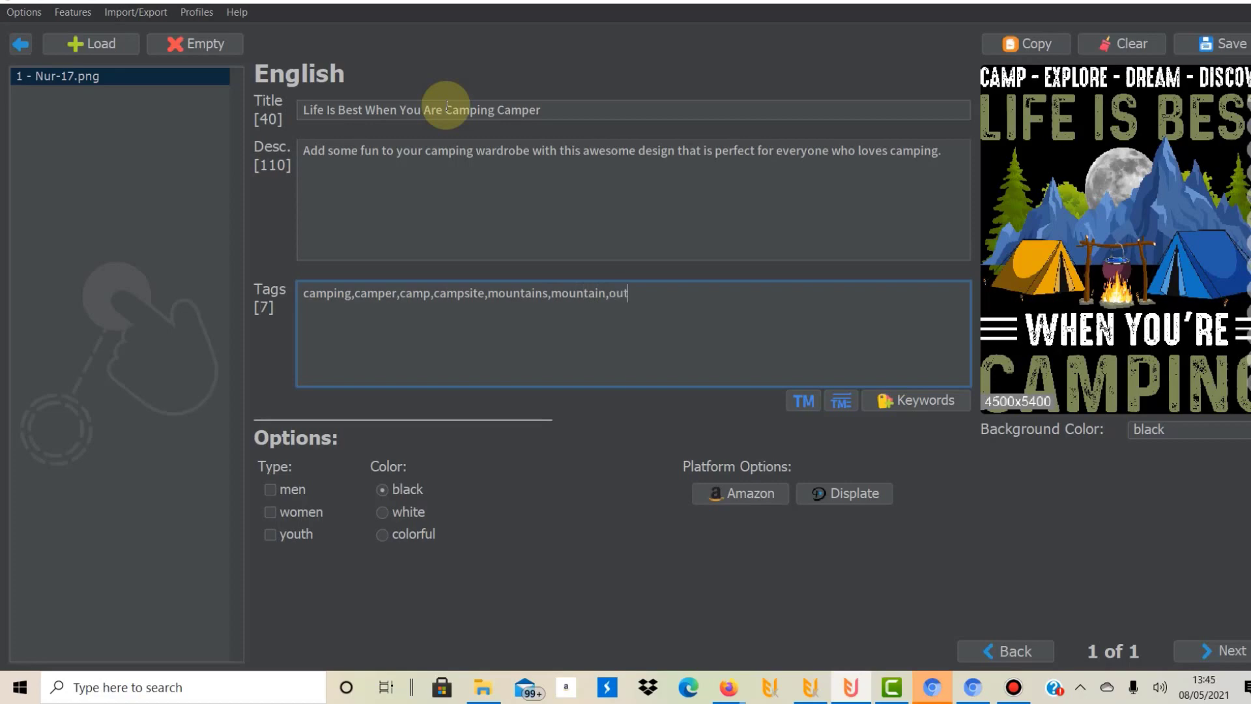
{"action": "key", "text": "BackSpace"}
{"action": "key", "text": "BackSpace"}
{"action": "type", "text": "doors"}
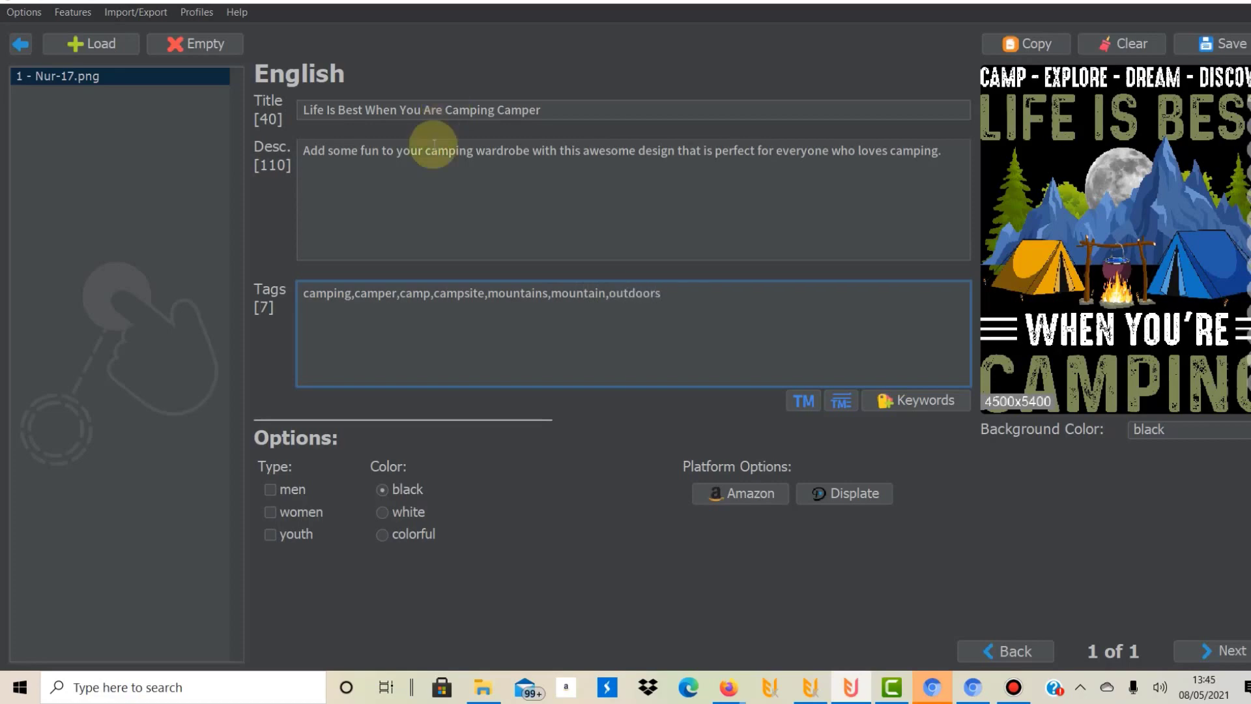
Enable the men, women and youth types for the design and go to the Upload page.
{"action": "left_click", "coordinate": [293, 490]}
{"action": "left_click", "coordinate": [288, 511]}
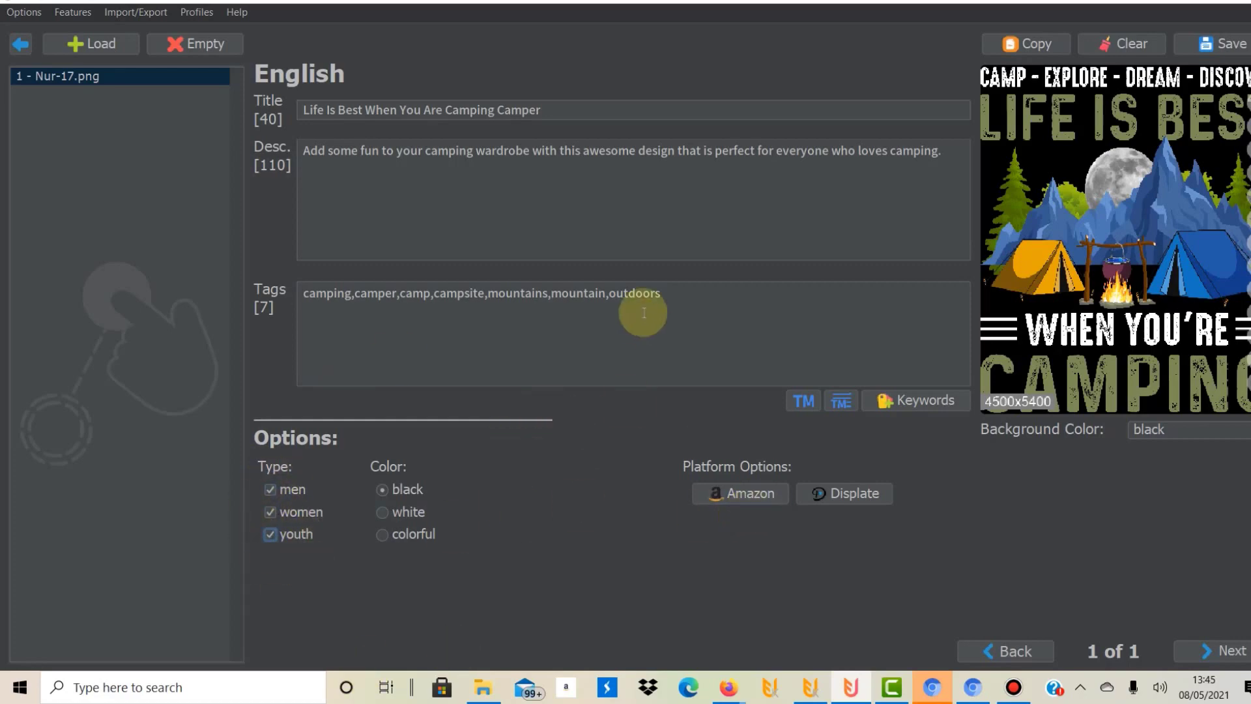
{"action": "left_click", "coordinate": [25, 48]}
{"action": "left_click", "coordinate": [745, 382]}
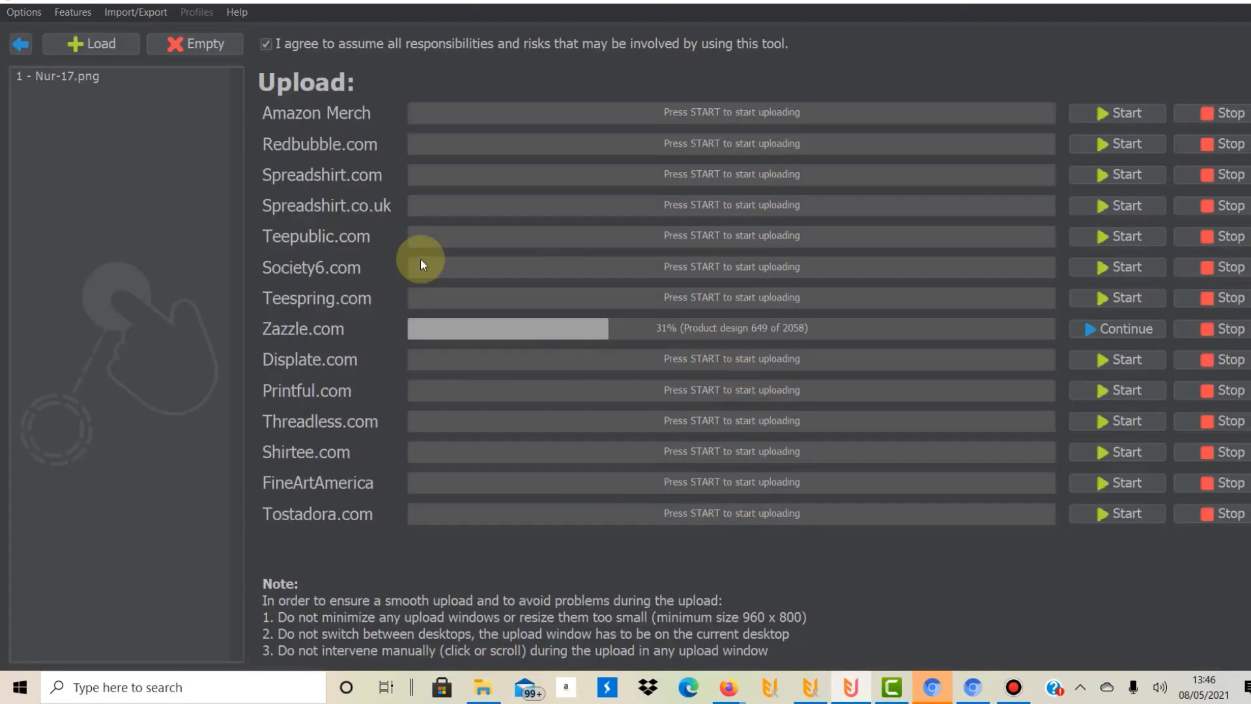
Start the Spreadshirt.co.uk upload, maximize the upload browser window and open the newly uploaded camping design.
{"action": "left_click", "coordinate": [1110, 213]}
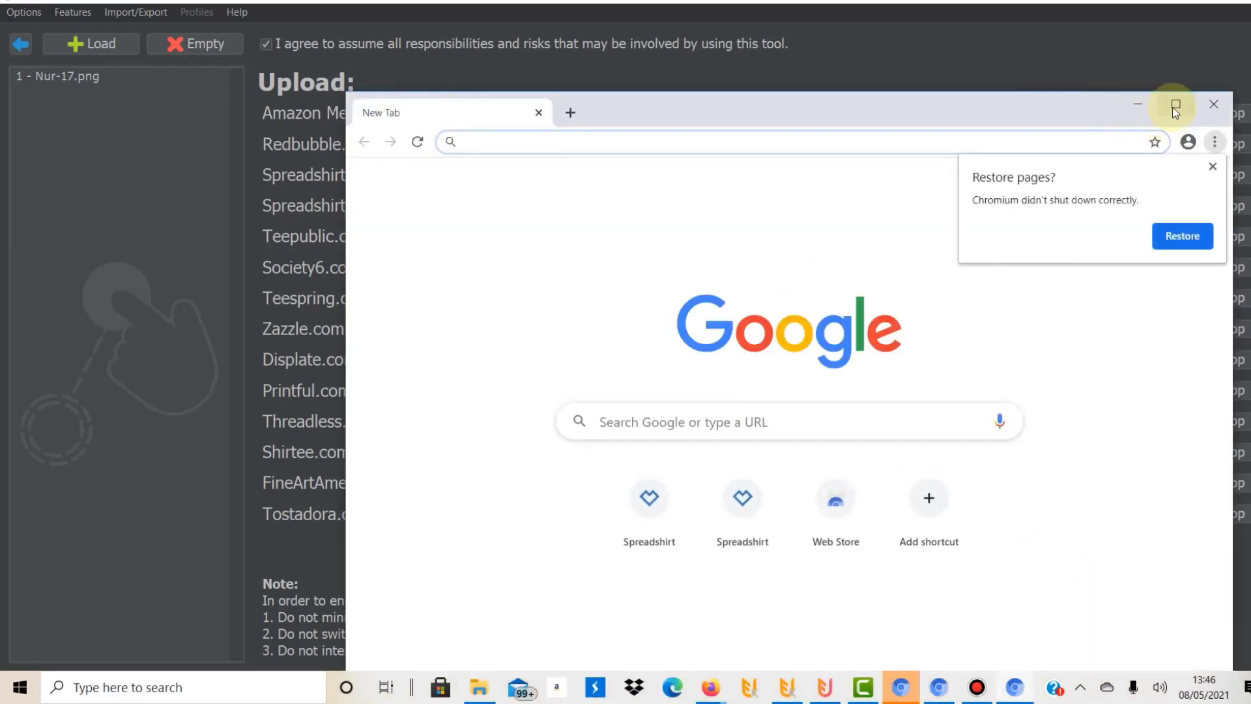
{"action": "left_click", "coordinate": [1175, 104]}
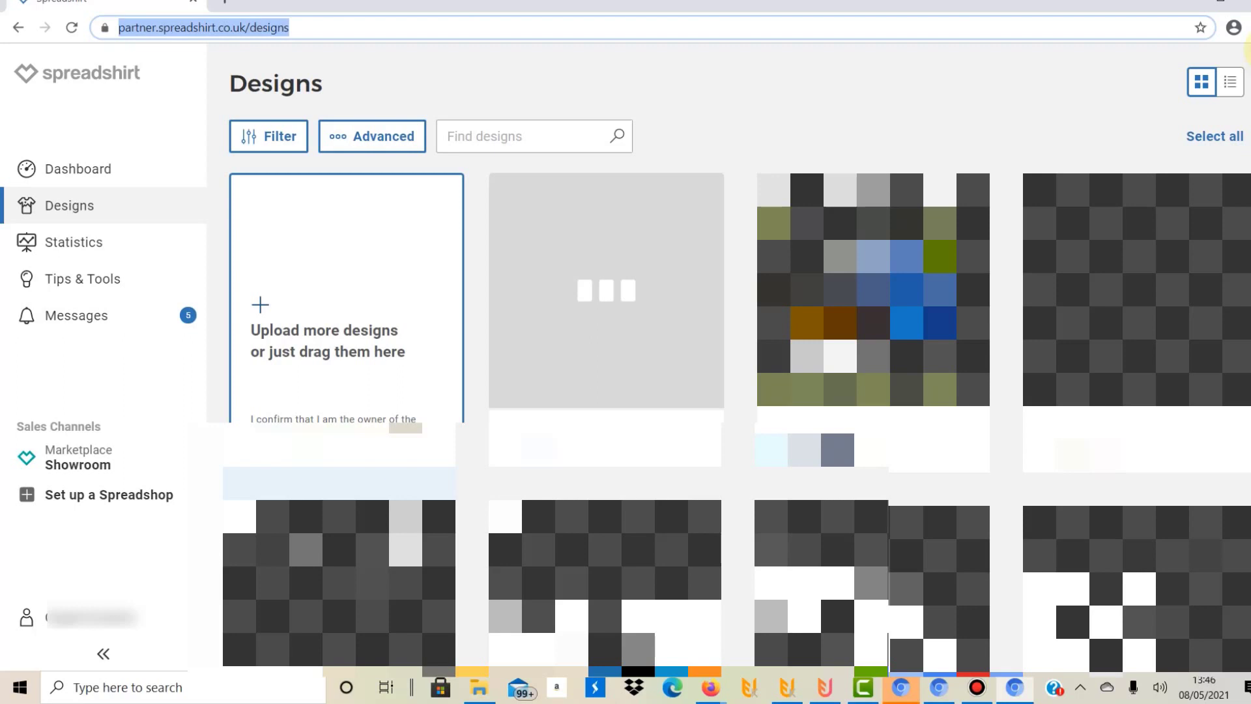
{"action": "left_click", "coordinate": [605, 287]}
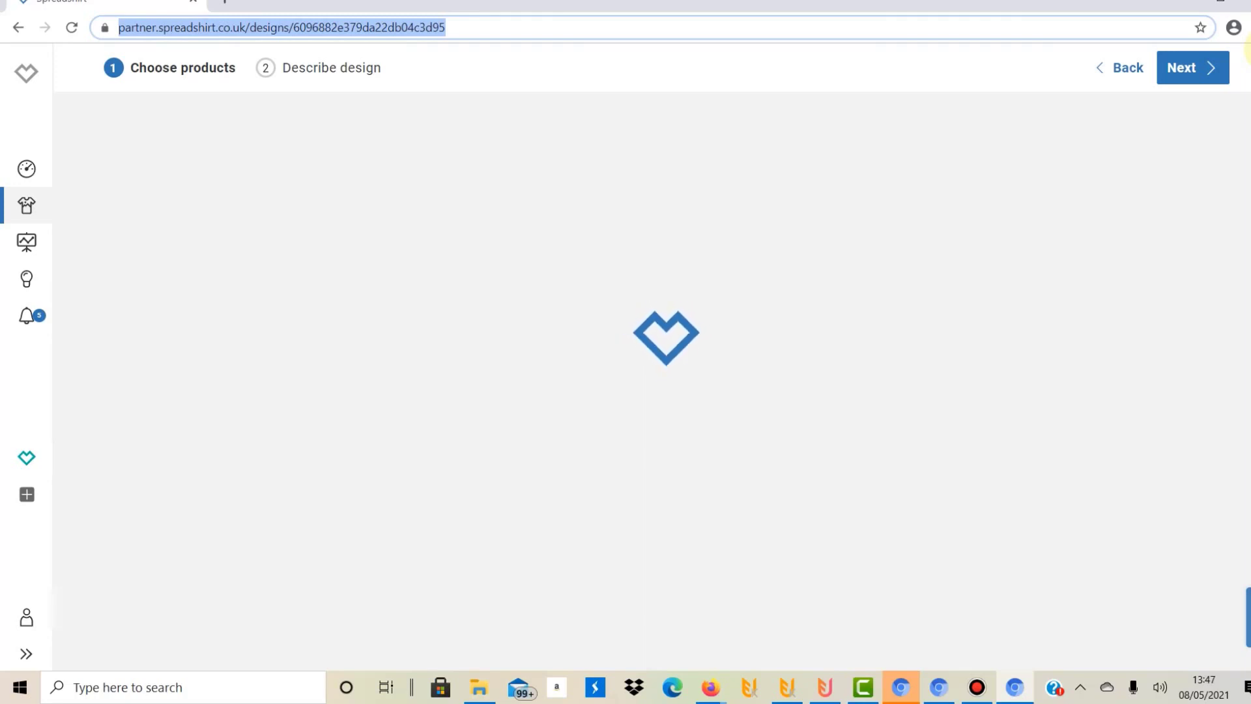
Apply the saved FUtest product template to the camping design and continue to the design description.
{"action": "left_click", "coordinate": [380, 221]}
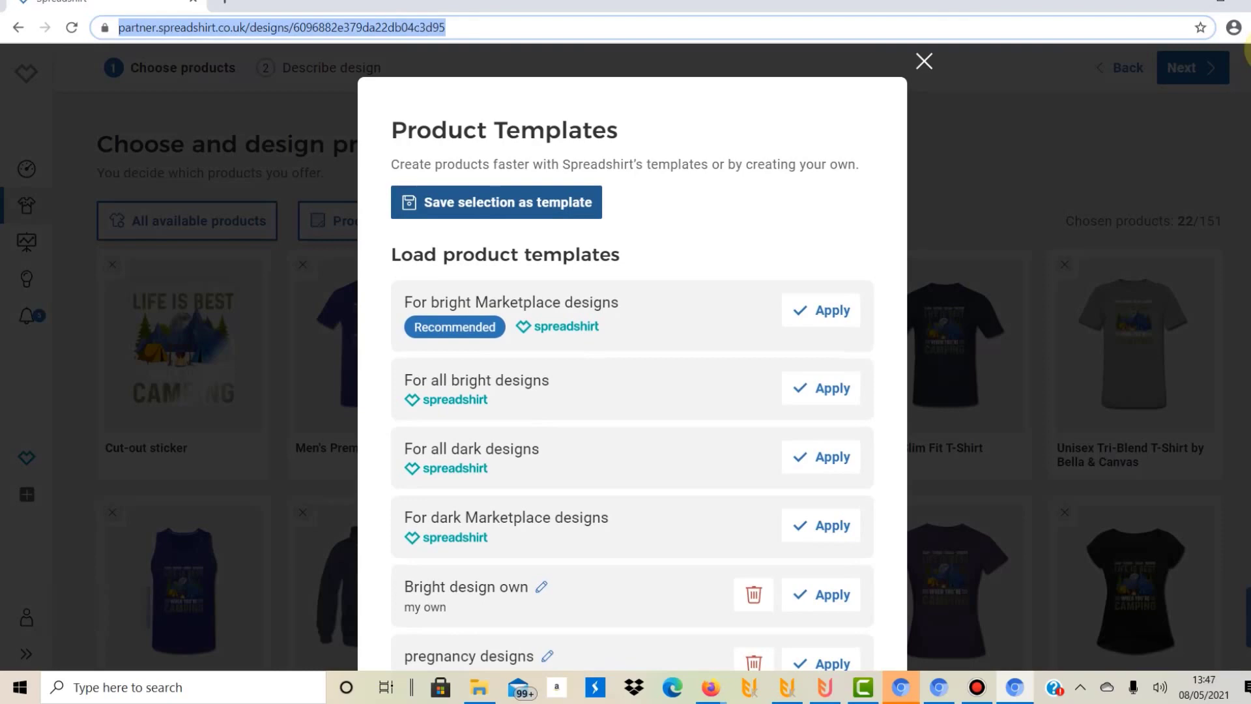
{"action": "scroll", "coordinate": [821, 652], "scroll_direction": "down", "scroll_amount": 8}
{"action": "left_click", "coordinate": [826, 654]}
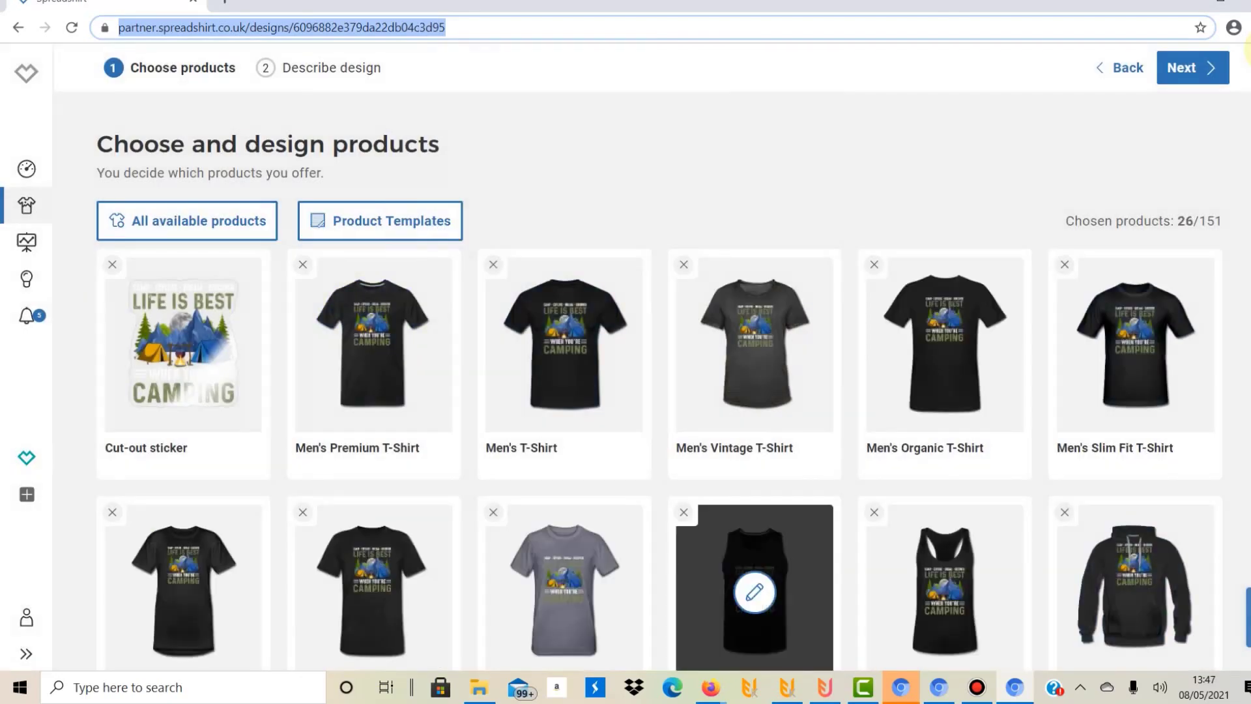
{"action": "left_click", "coordinate": [1193, 68]}
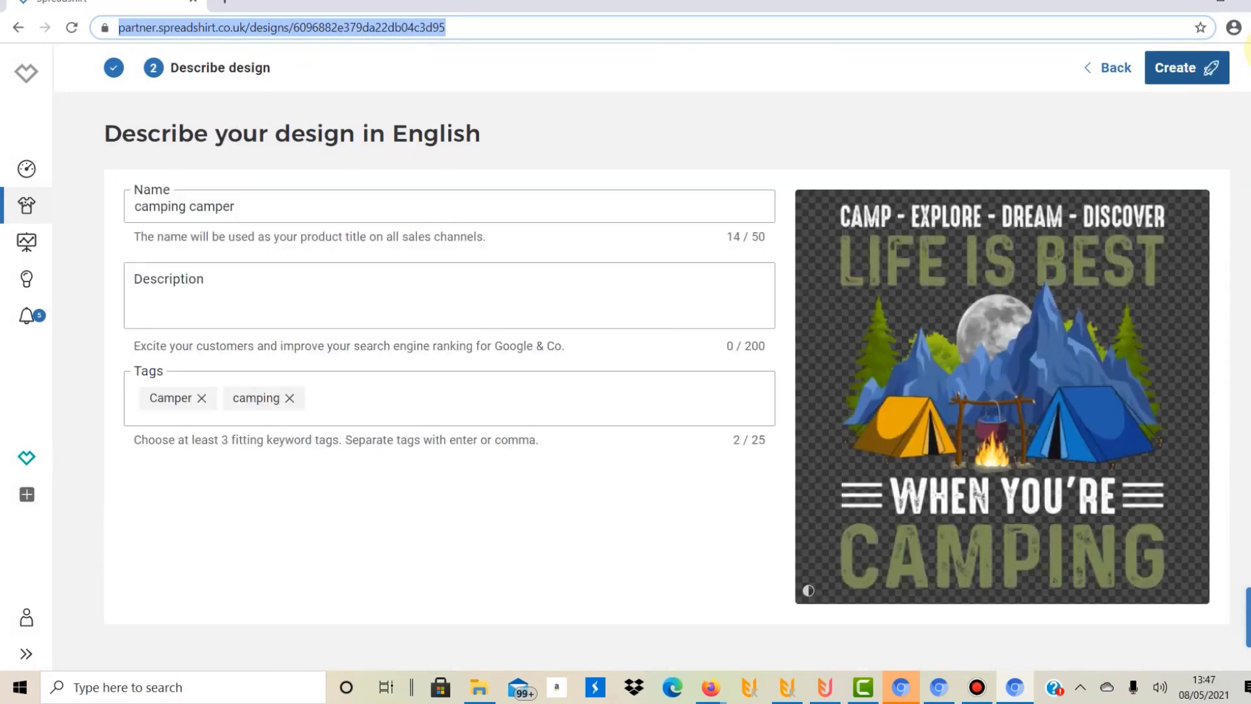
Name the design "Life Is Best When You Are Camping Camper" and describe it as perfect for everyone who loves camping.
{"action": "type", "text": "Life Is Best When You Are Camping Camper"}
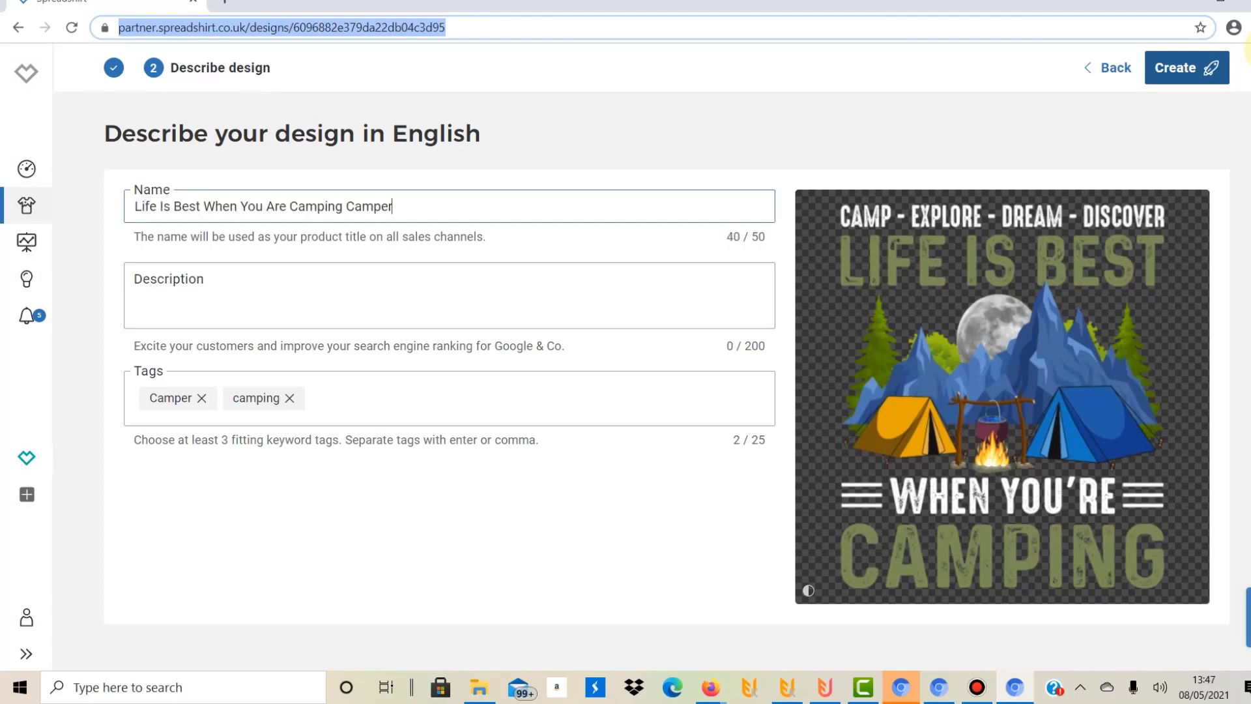
{"action": "key", "text": "Tab"}
{"action": "type", "text": "Add some fun to your camping wardrobe with this awesome design that is perfect for everyone who loves camping."}
Replace the existing tags with "camping, camper, camp, campsite, mountains, mountain, outdoors" and create the product.
{"action": "key", "text": "Tab"}
{"action": "key", "text": "BackSpace"}
{"action": "key", "text": "BackSpace"}
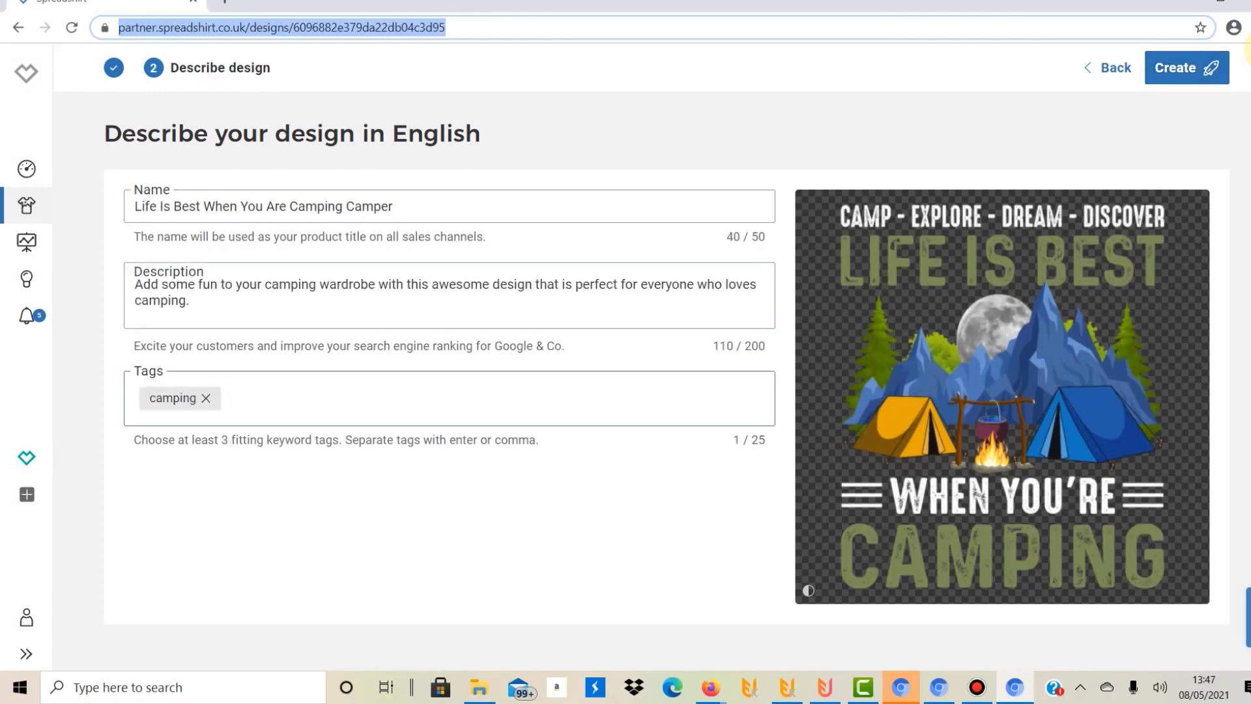
{"action": "type", "text": "camping, camper, camp, campsite, mountains, mountain, outdoors"}
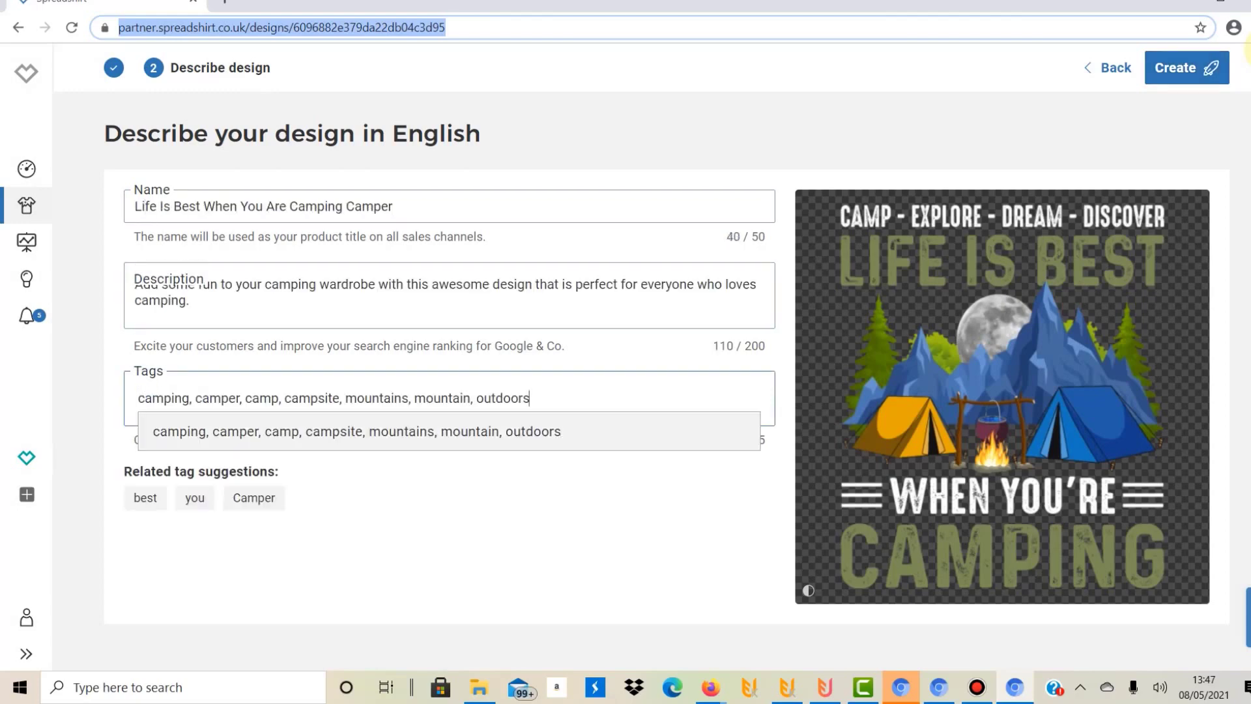
{"action": "key", "text": "Return"}
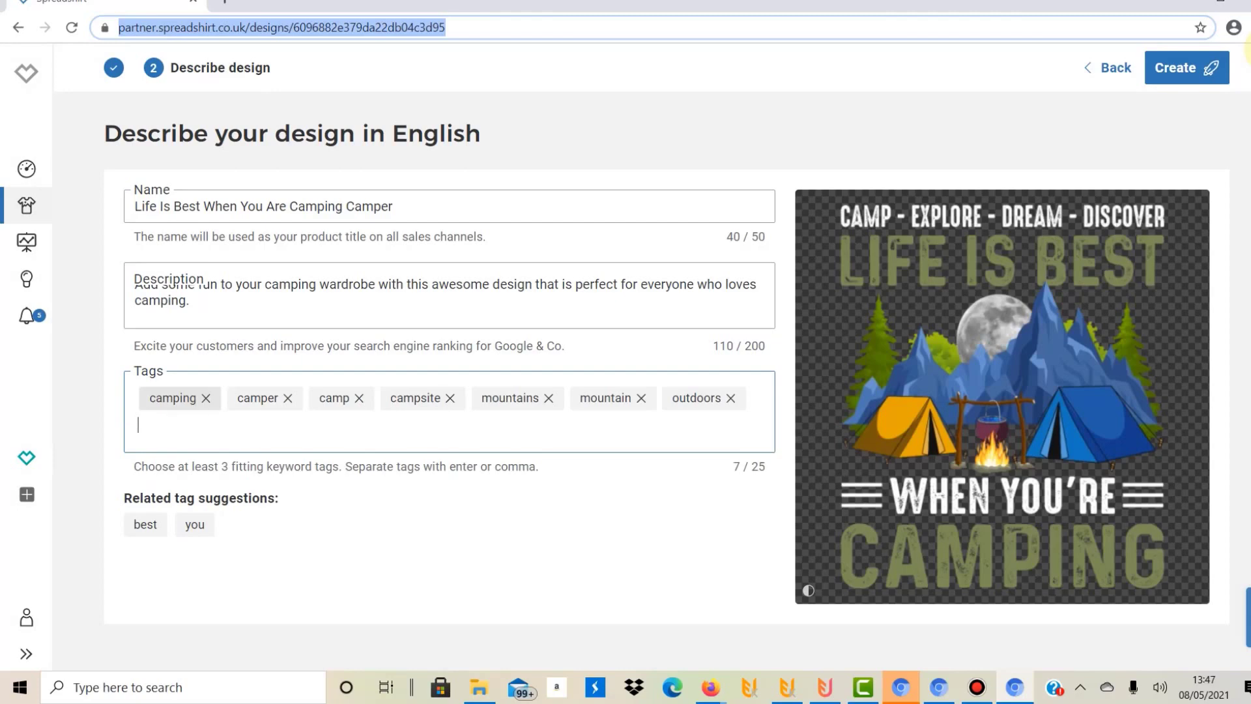
{"action": "left_click", "coordinate": [1186, 67]}
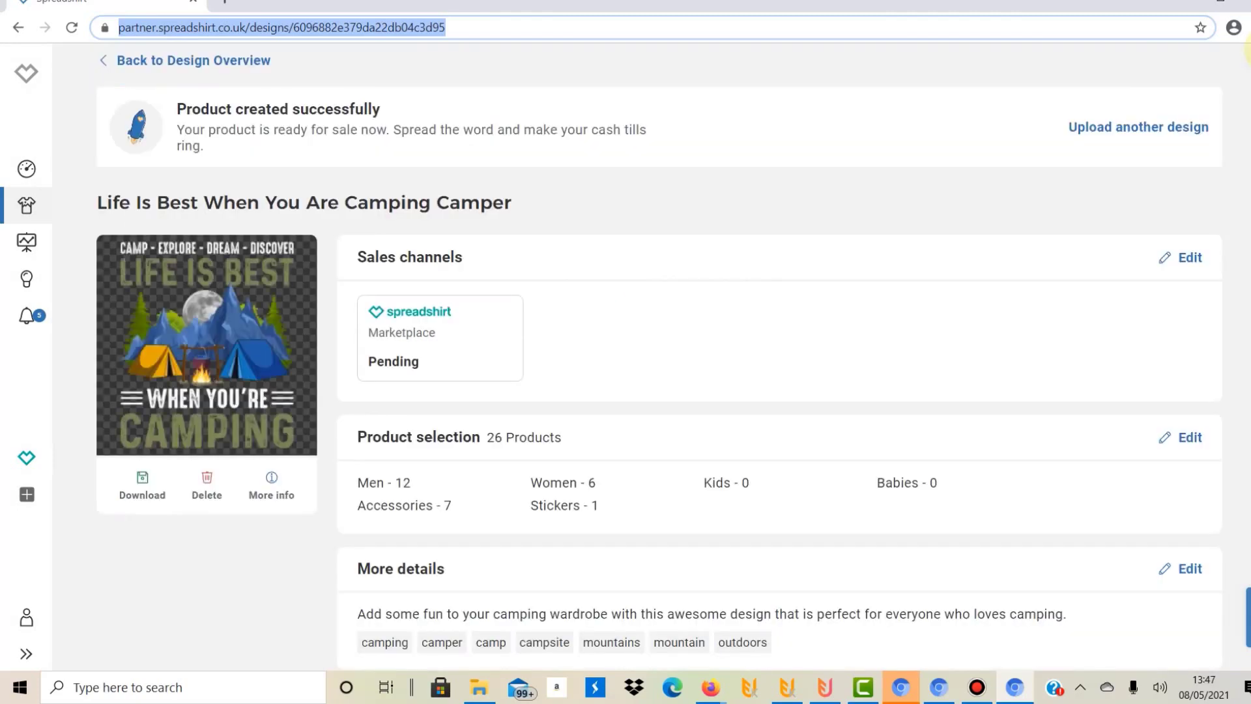